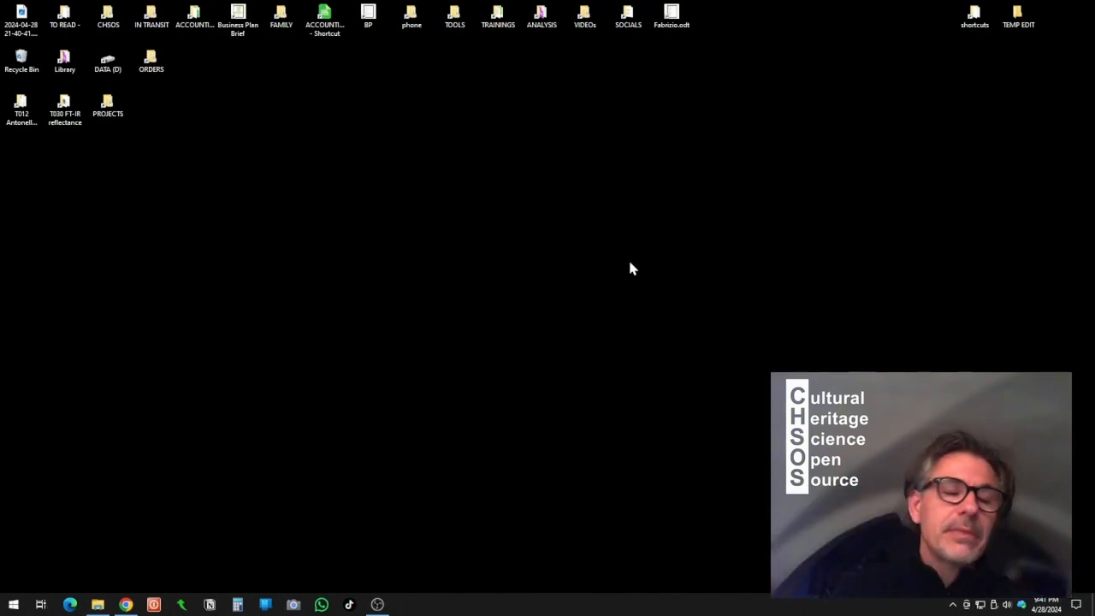
# - Bring up the JPG folder of pigment checker images and look over its contents
pyautogui.hotkey('alt', 'Tab')
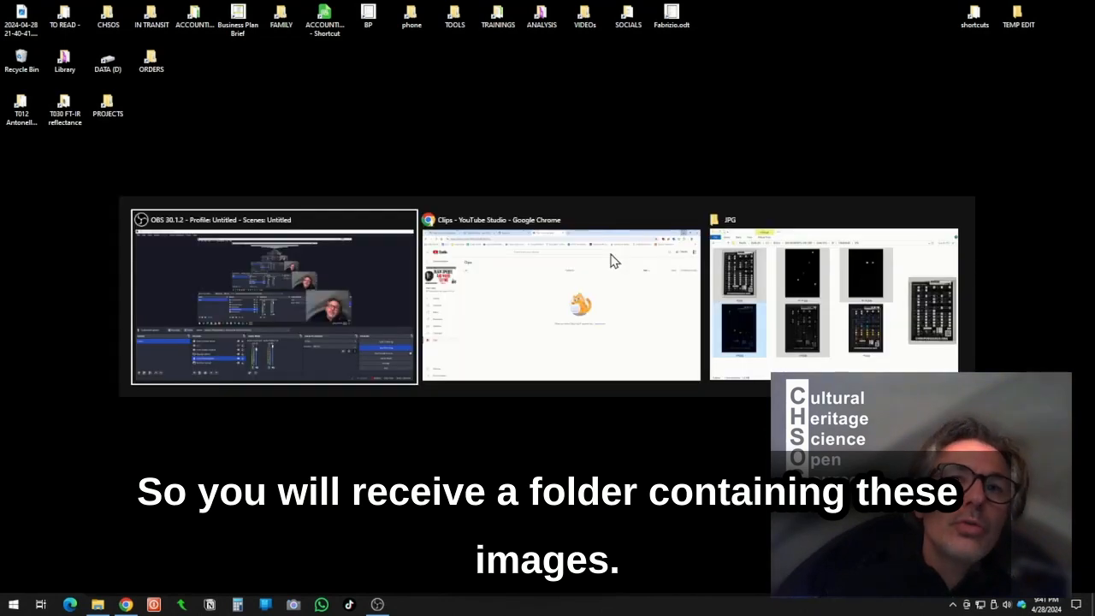
pyautogui.click(782, 215)
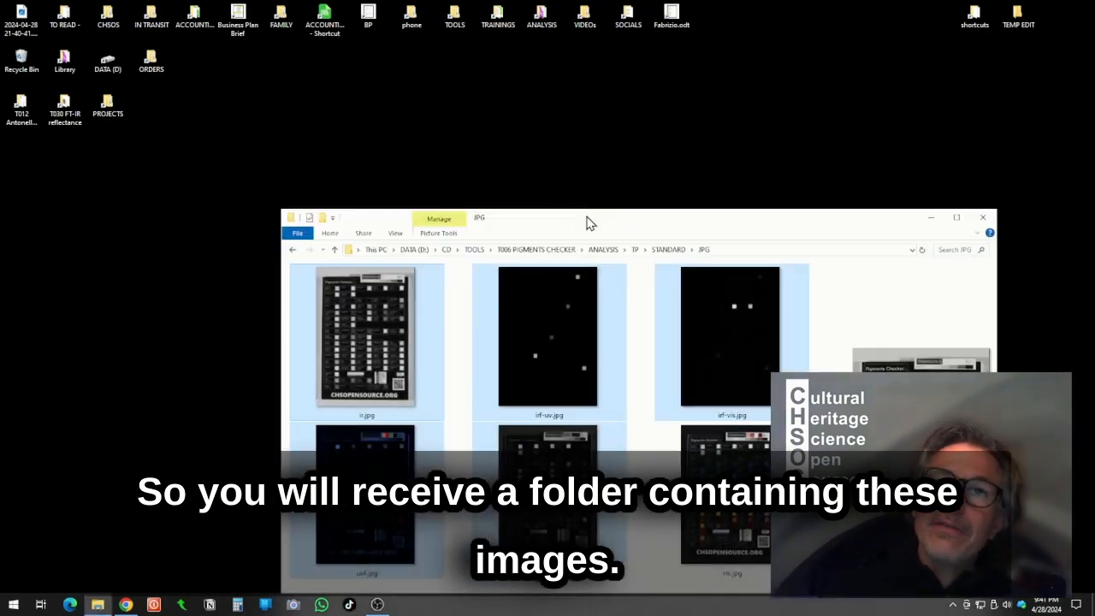
pyautogui.moveTo(588, 221); pyautogui.dragTo(431, 122)
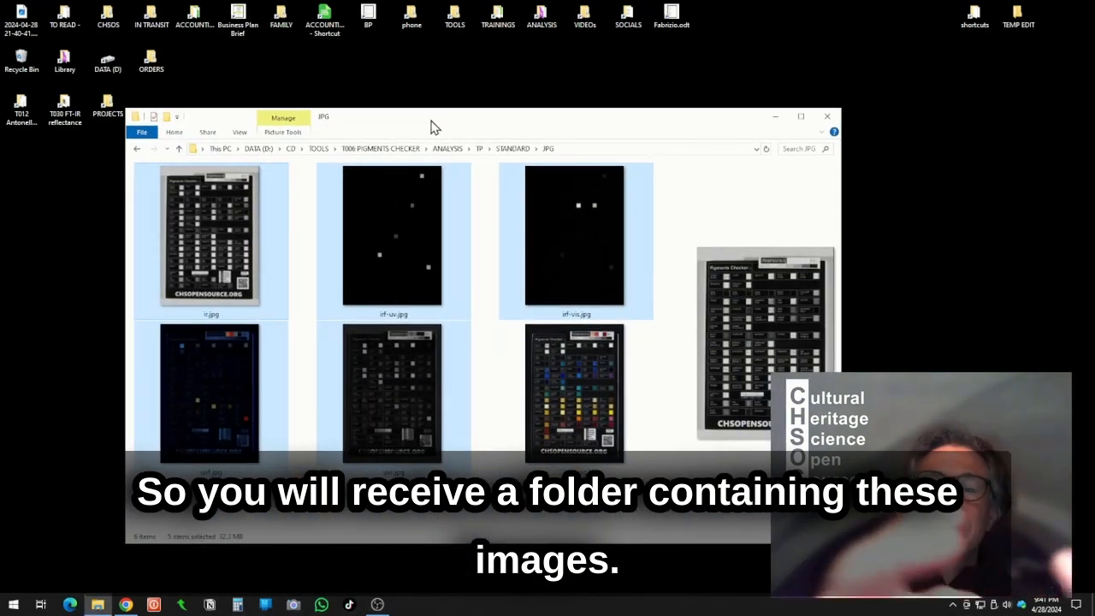
pyautogui.click(611, 428)
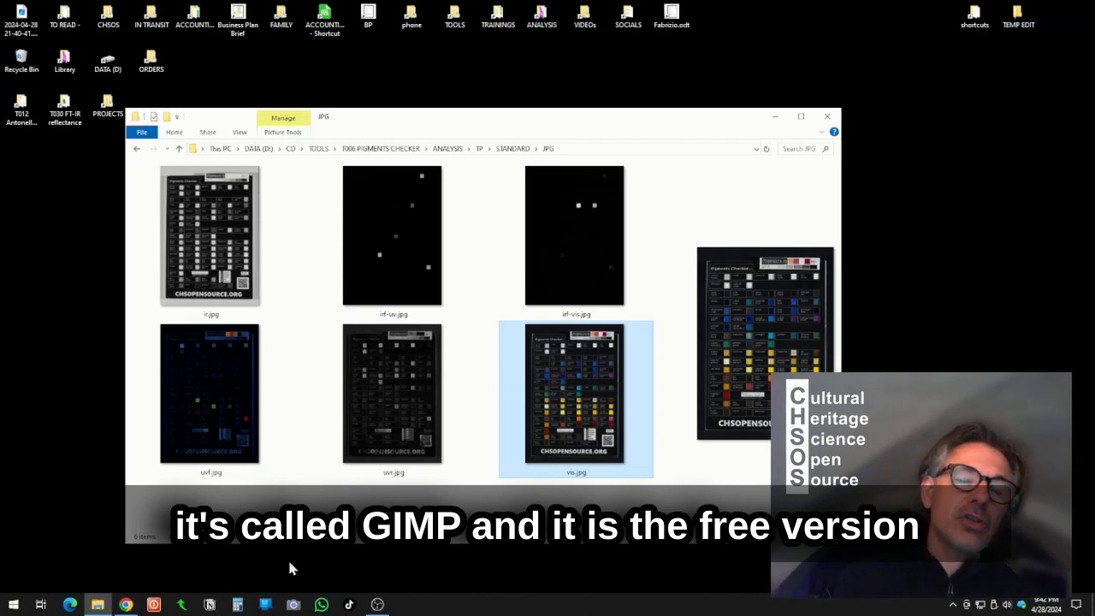
# - Launch GIMP and open vis.jpg in it by dropping the file from the folder onto the window
pyautogui.press('super')
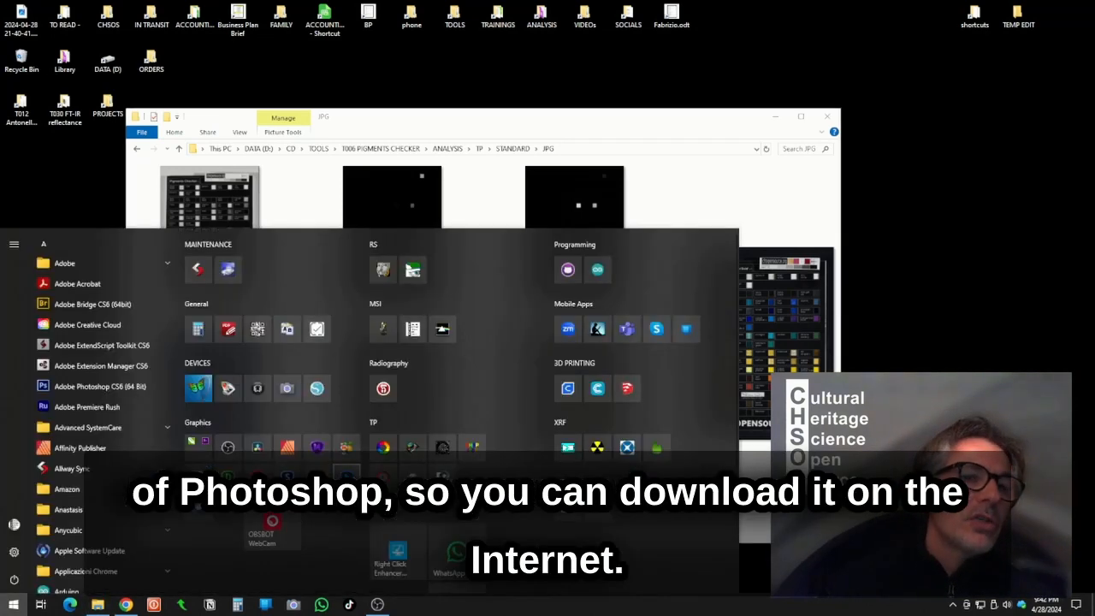
pyautogui.click(412, 451)
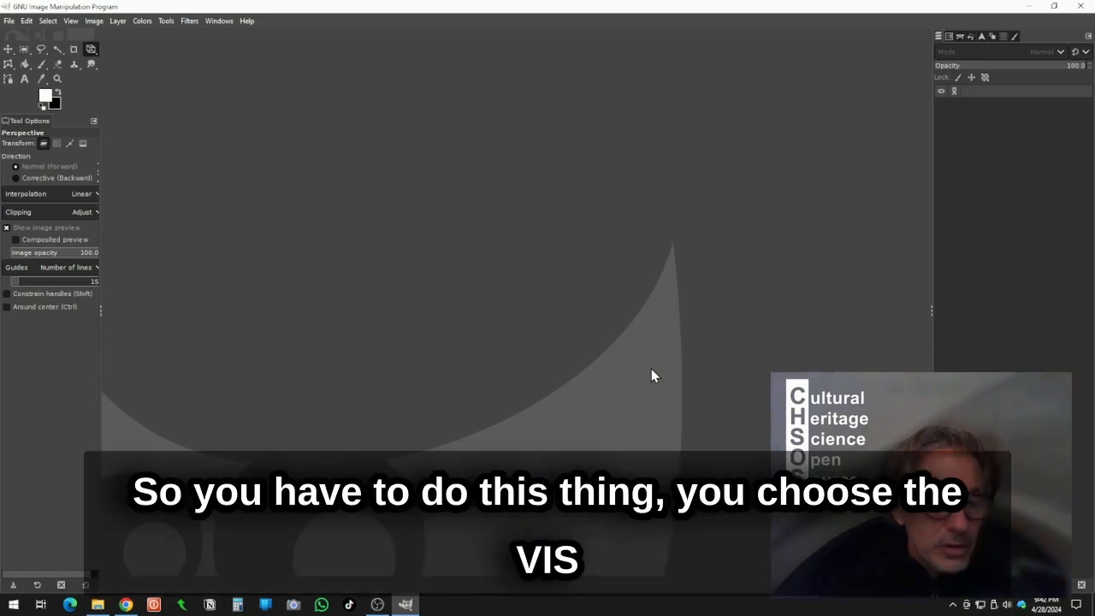
pyautogui.hotkey('alt', 'Tab')
pyautogui.click(652, 375)
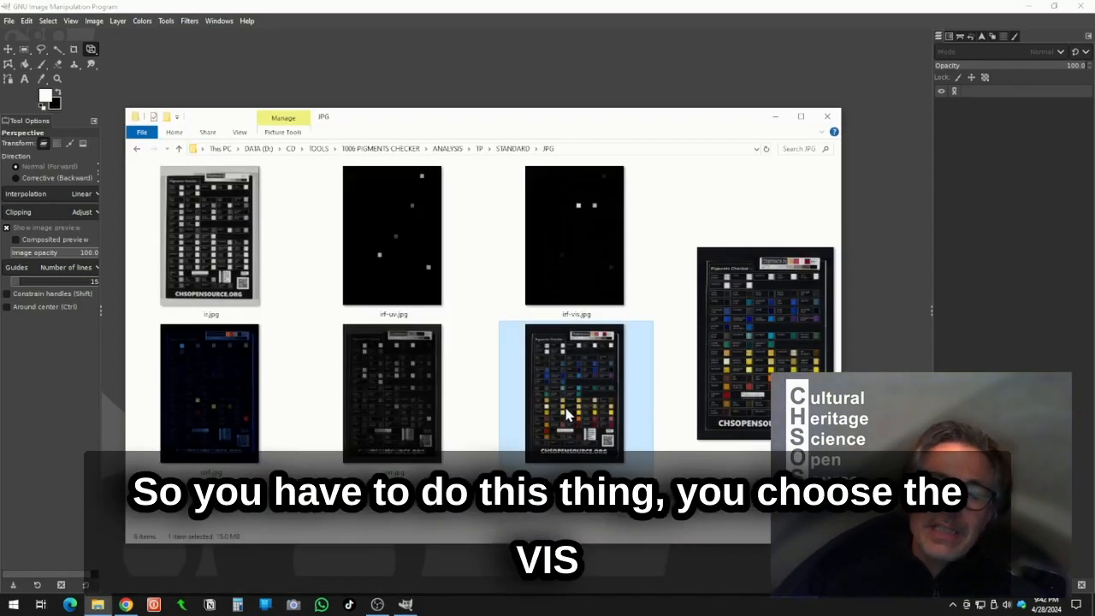
pyautogui.moveTo(567, 415); pyautogui.dragTo(689, 141)
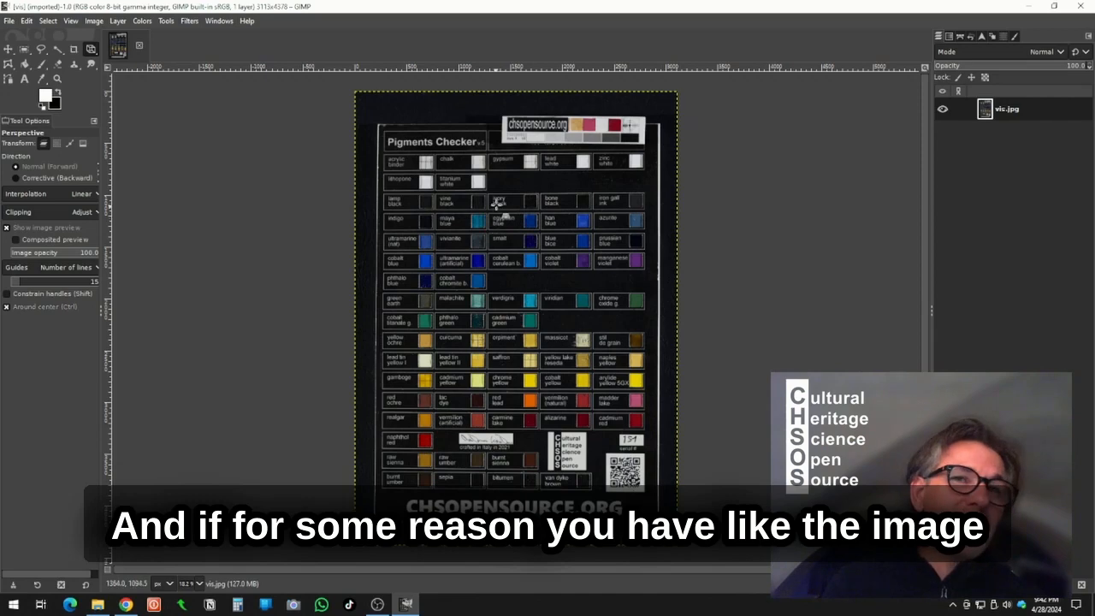
# - Zoom in and out of the vis.jpg image to inspect the pigment chart
pyautogui.scroll(1, 495, 139)
pyautogui.scroll(2, 484, 158)
pyautogui.scroll(-2, 482, 165)
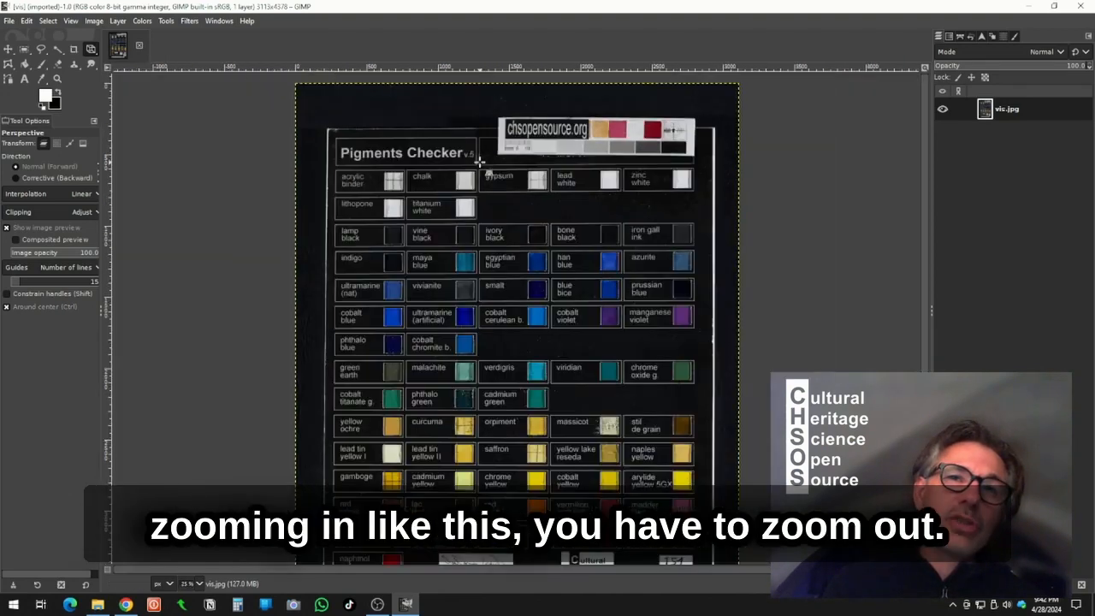
pyautogui.scroll(2, 479, 162)
pyautogui.scroll(1, 480, 163)
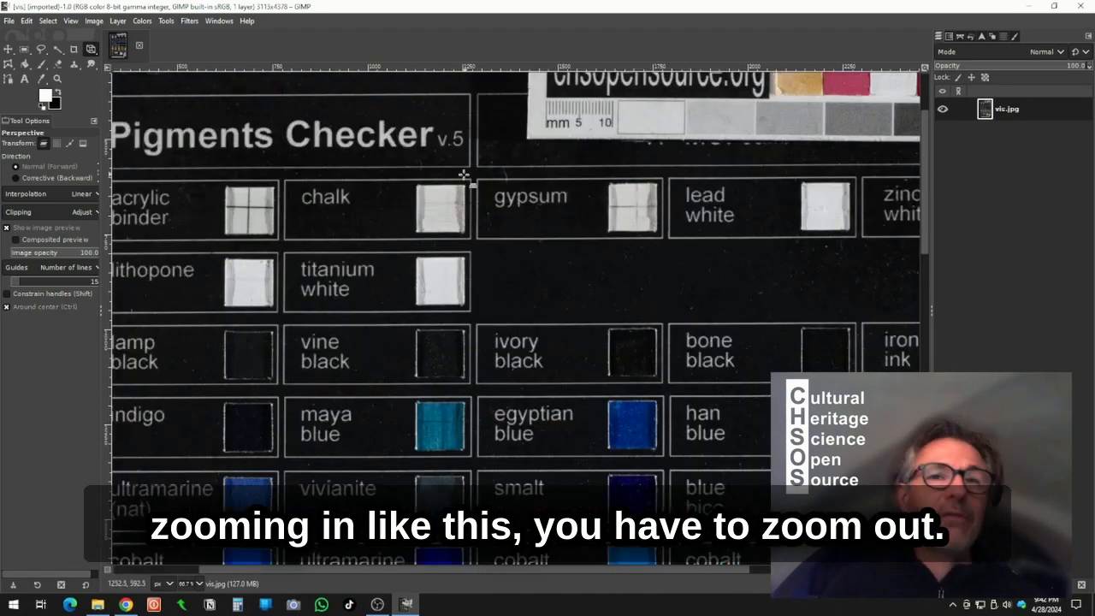
pyautogui.scroll(-4, 479, 163)
pyautogui.scroll(-1, 469, 184)
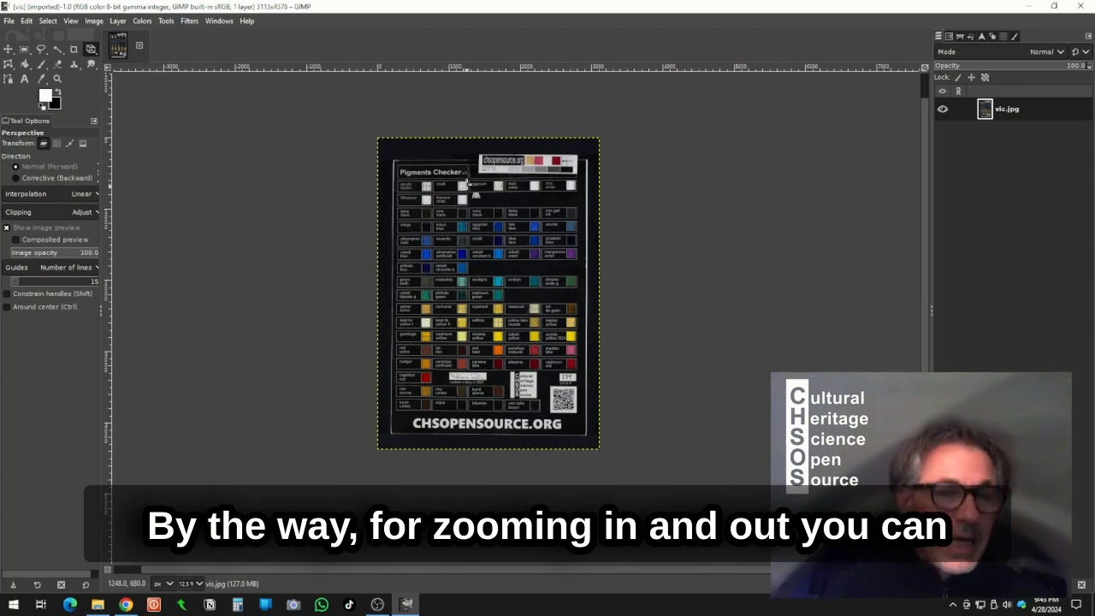
pyautogui.hscroll(-1, 442, 267)
pyautogui.scroll(1, 450, 266)
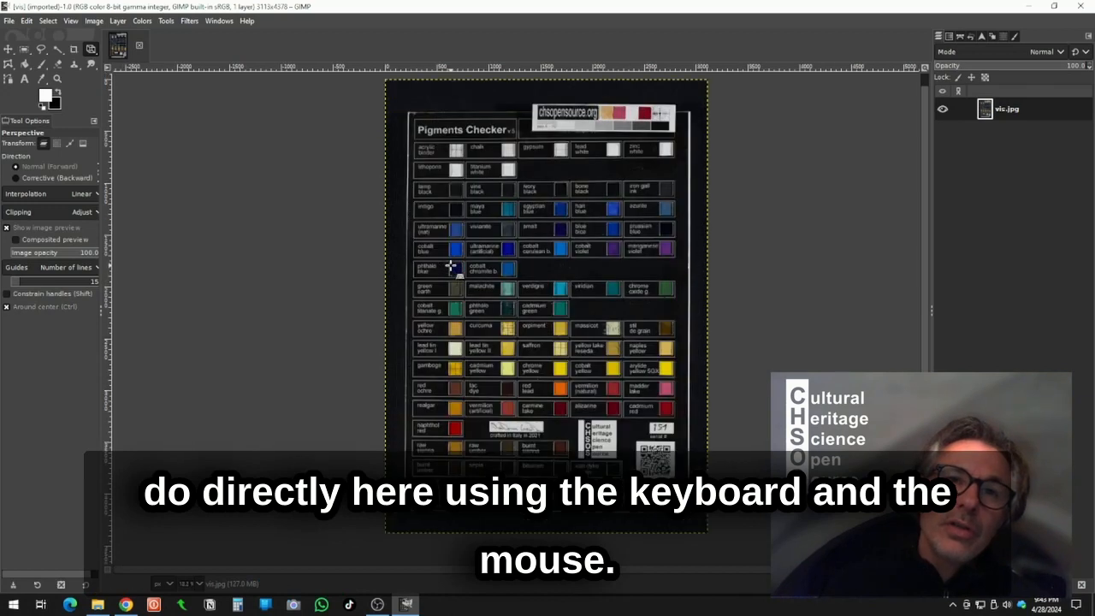
pyautogui.scroll(-1, 450, 266)
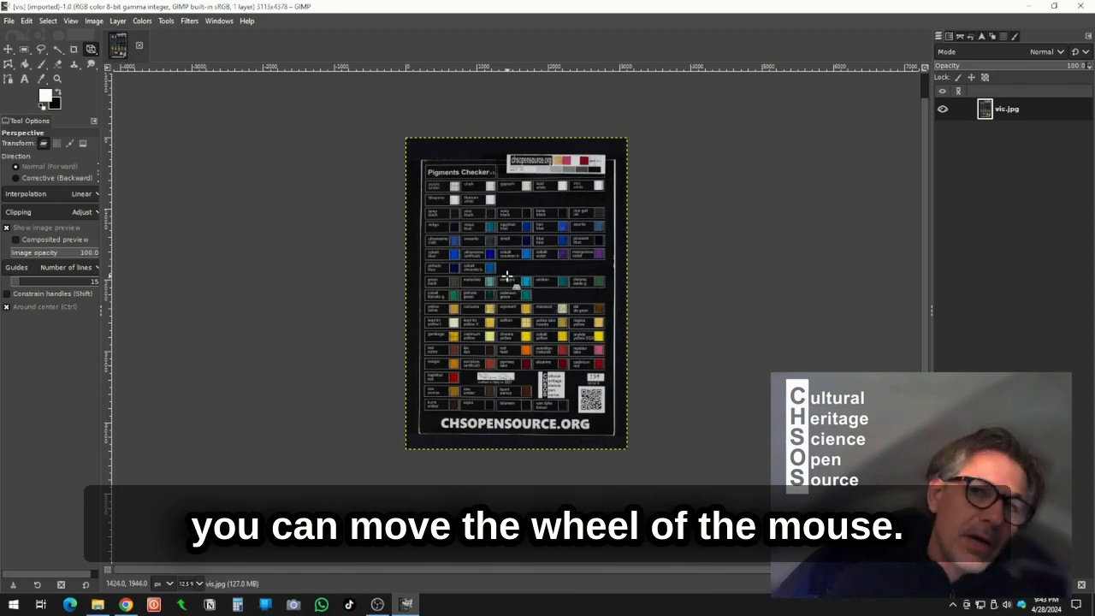
pyautogui.scroll(5, 507, 276)
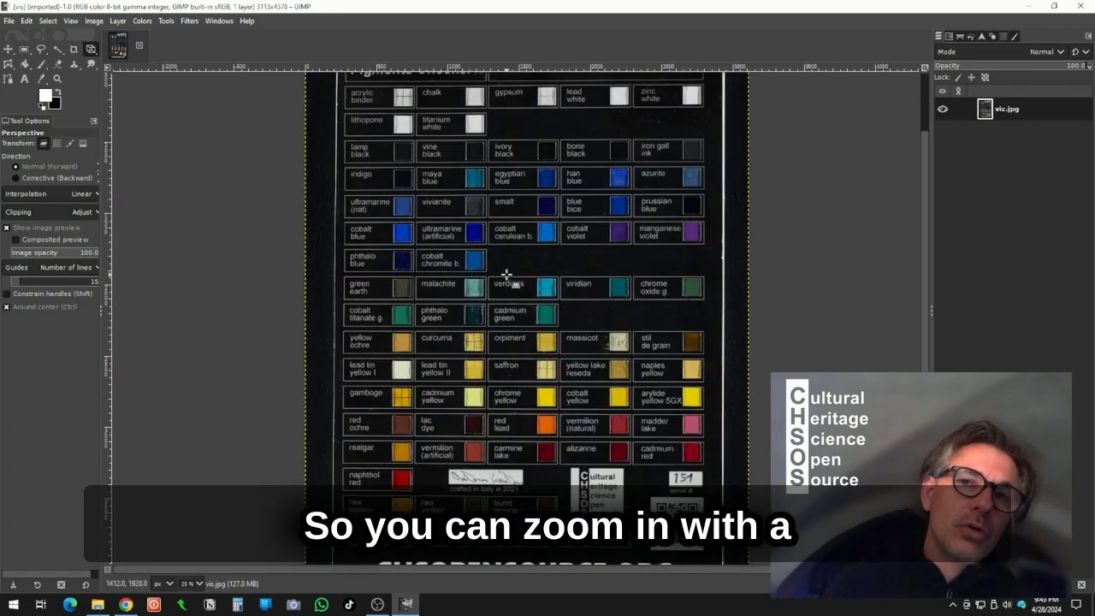
pyautogui.scroll(1, 507, 272)
pyautogui.scroll(-6, 507, 274)
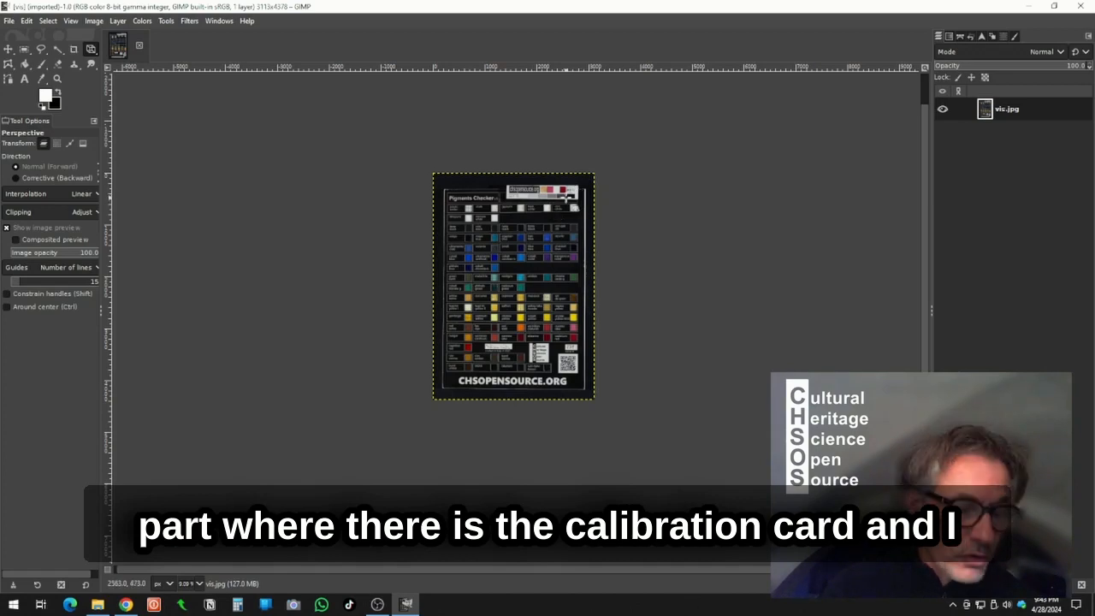
# - Zoom in on the calibration target corner and the bottom of the chart, then zoom back out
pyautogui.press('ctrl')
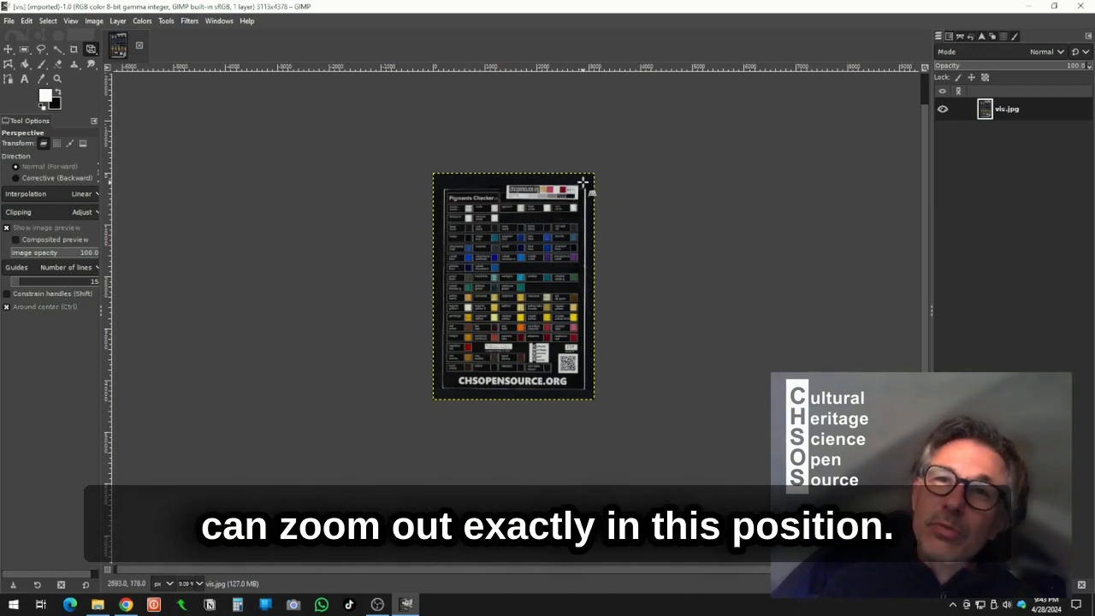
pyautogui.scroll(8, 582, 183)
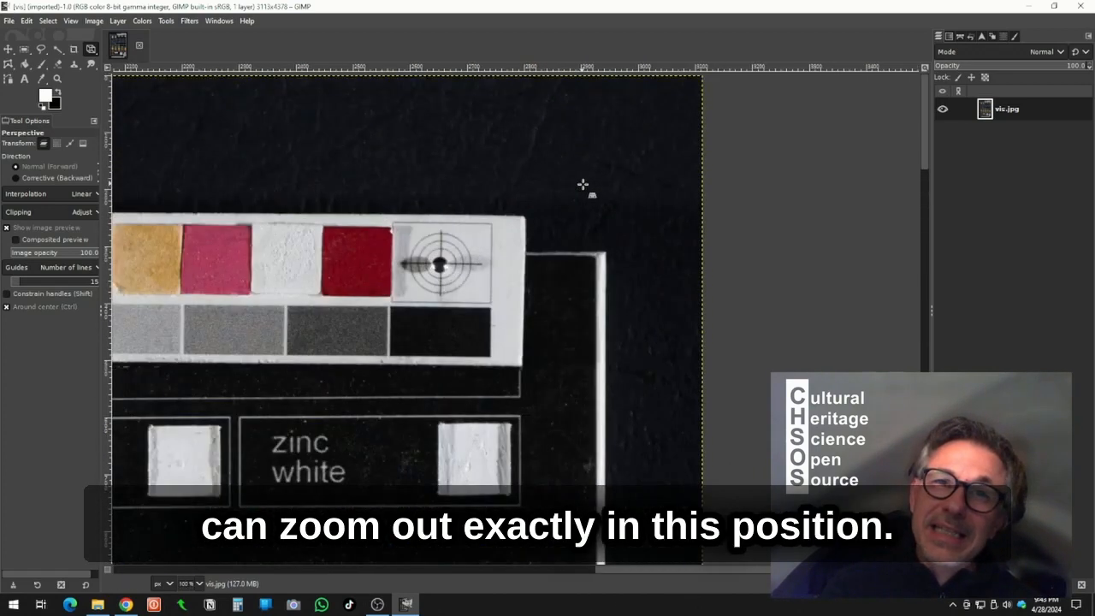
pyautogui.scroll(-8, 582, 184)
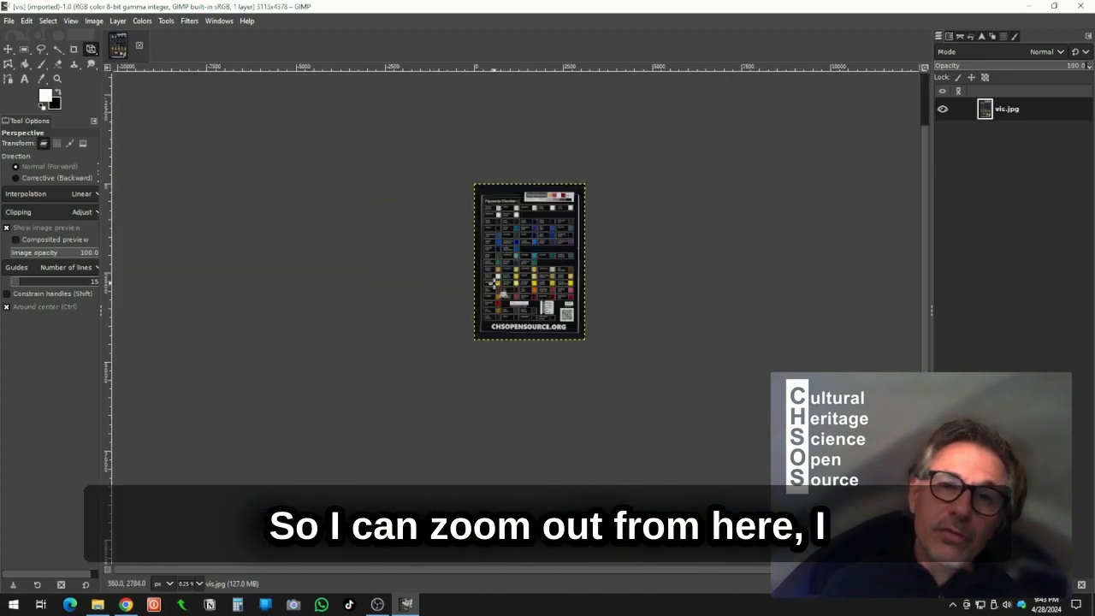
pyautogui.scroll(3, 482, 336)
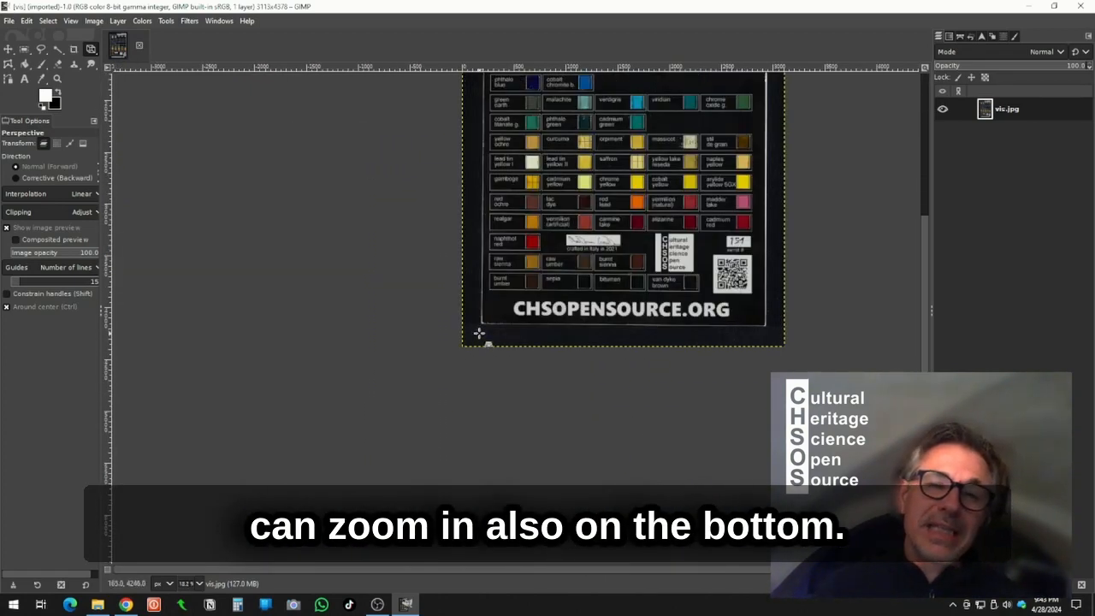
pyautogui.scroll(3, 479, 334)
pyautogui.scroll(-9, 481, 333)
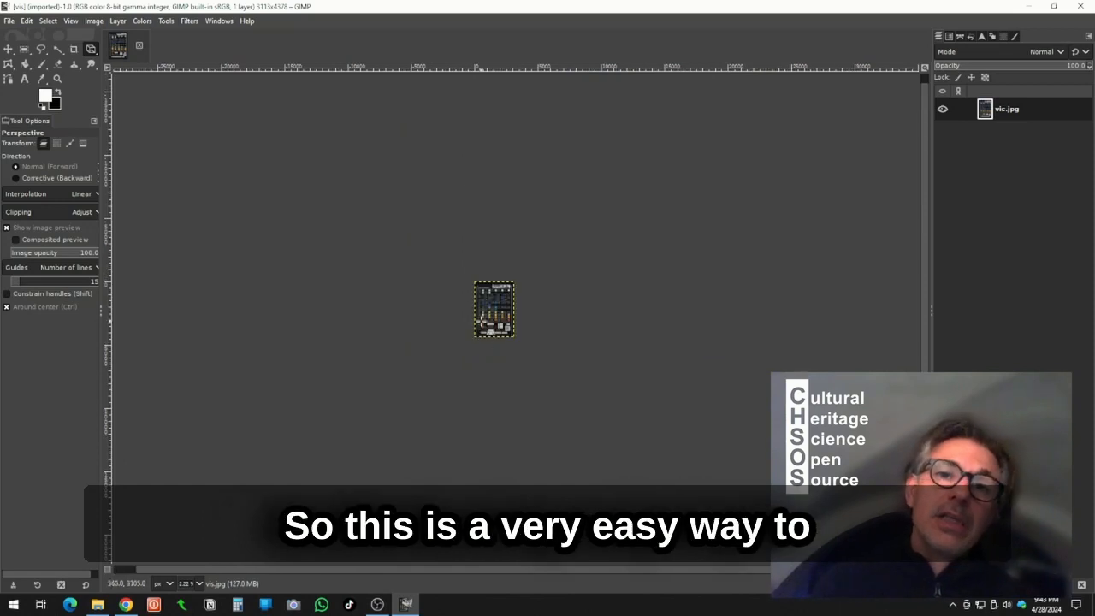
pyautogui.scroll(8, 483, 316)
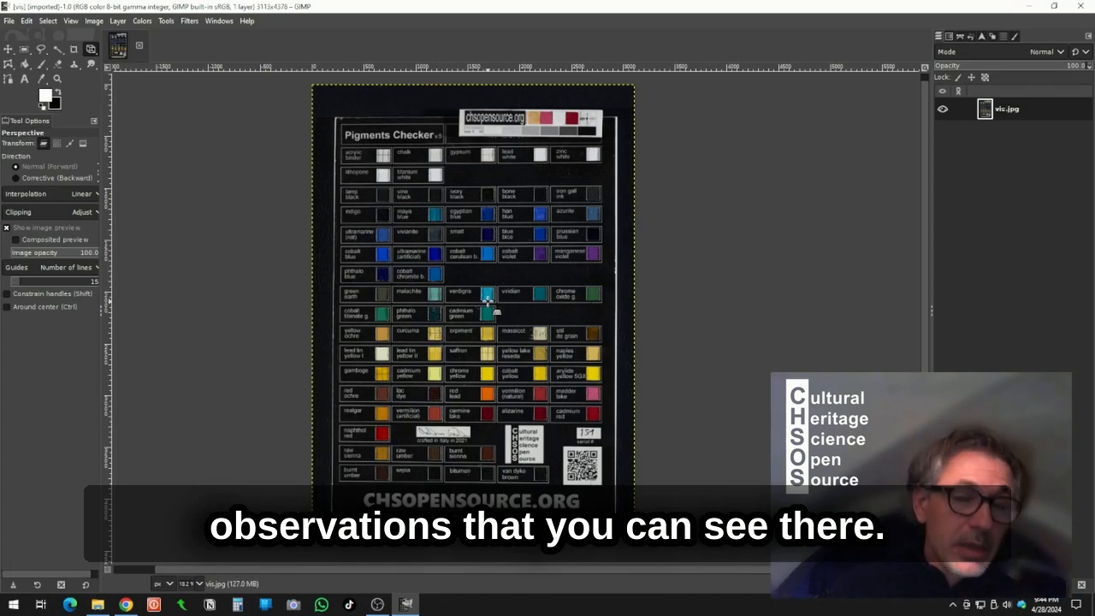
# - Select the other five images in the folder and drop them onto the vis.jpg canvas as layers
pyautogui.hotkey('alt', 'Tab')
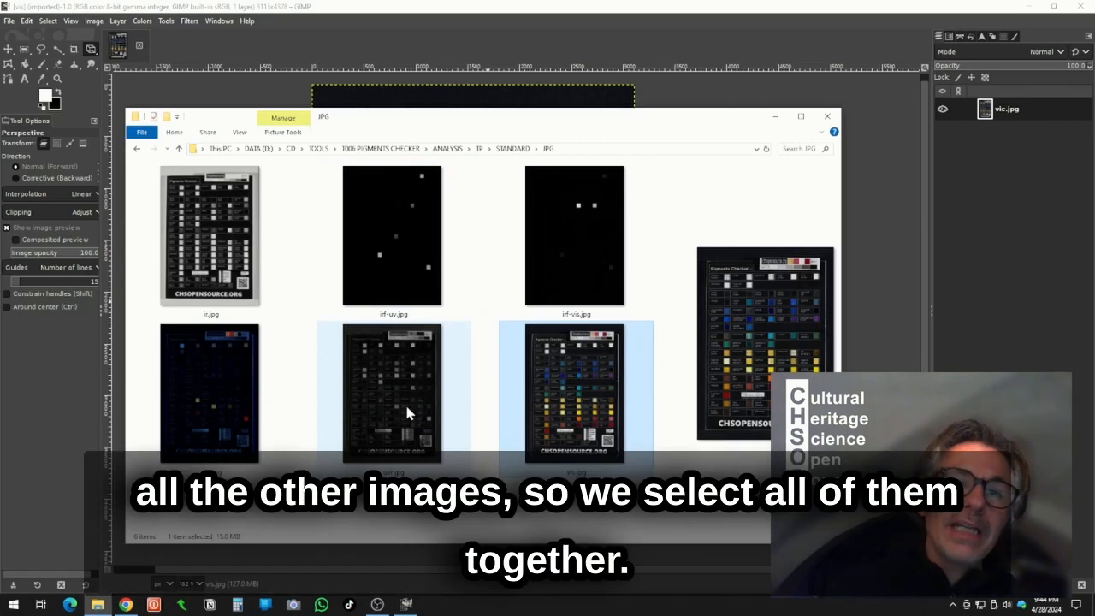
pyautogui.click(407, 412)
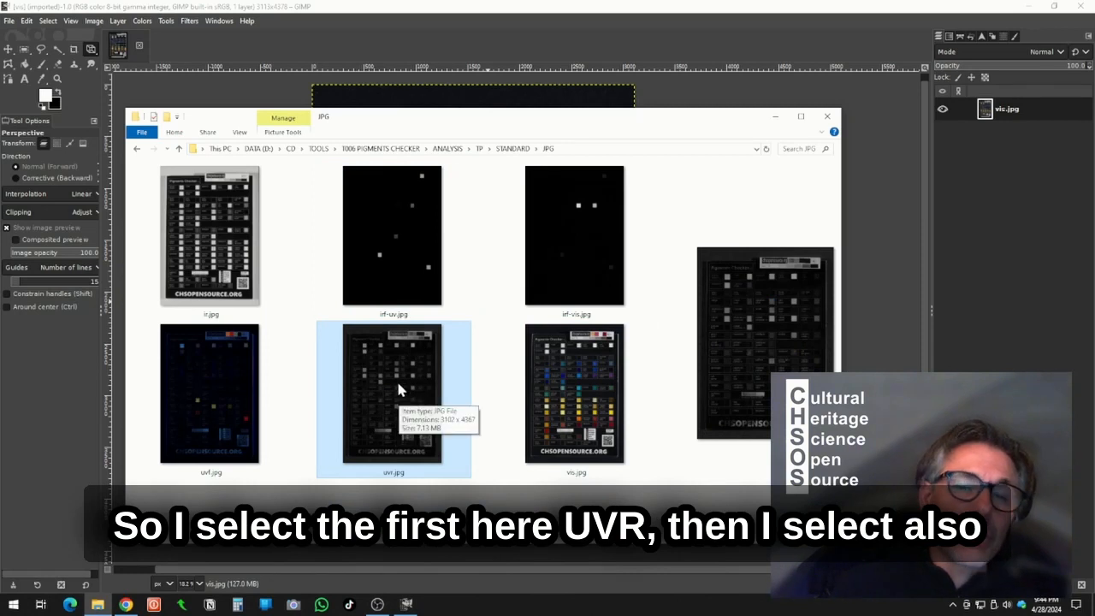
pyautogui.keyDown('shift'); pyautogui.click(197, 230); pyautogui.keyUp('shift')
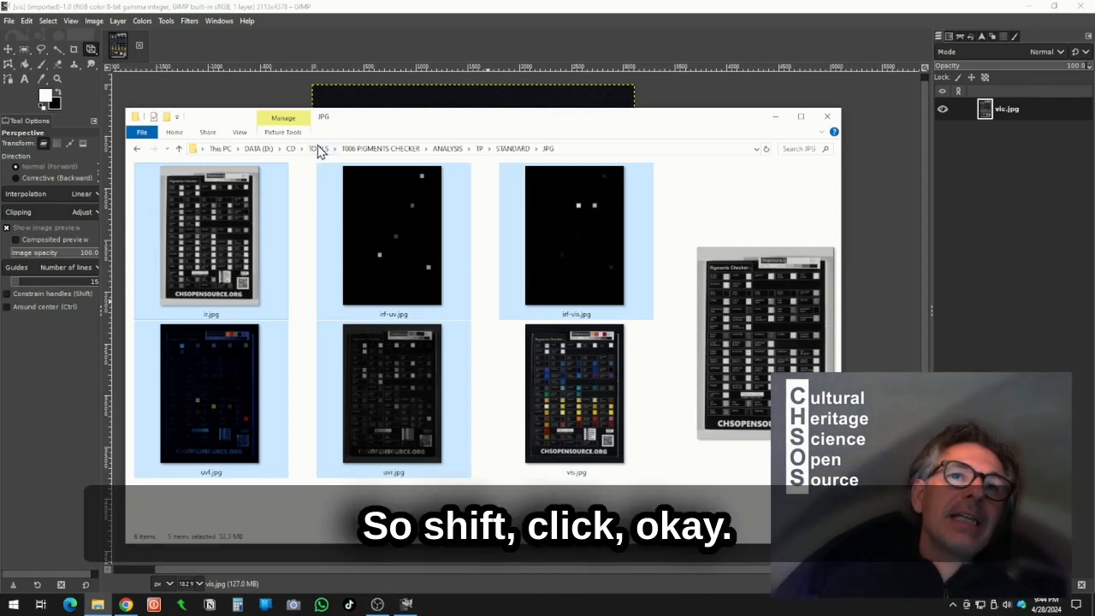
pyautogui.moveTo(350, 123); pyautogui.dragTo(912, 238)
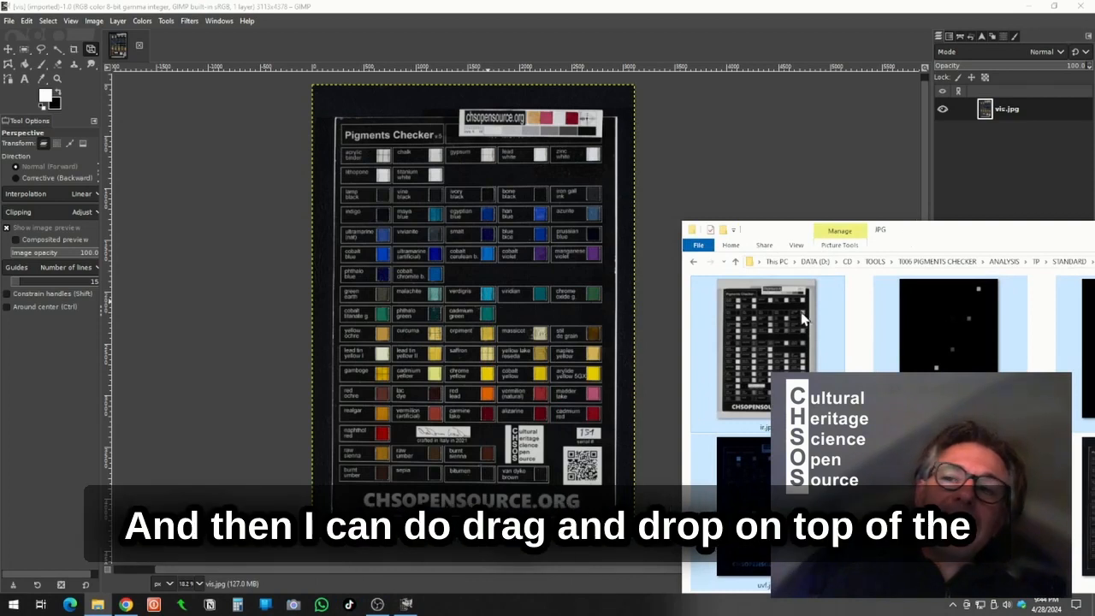
pyautogui.moveTo(761, 334); pyautogui.dragTo(428, 257)
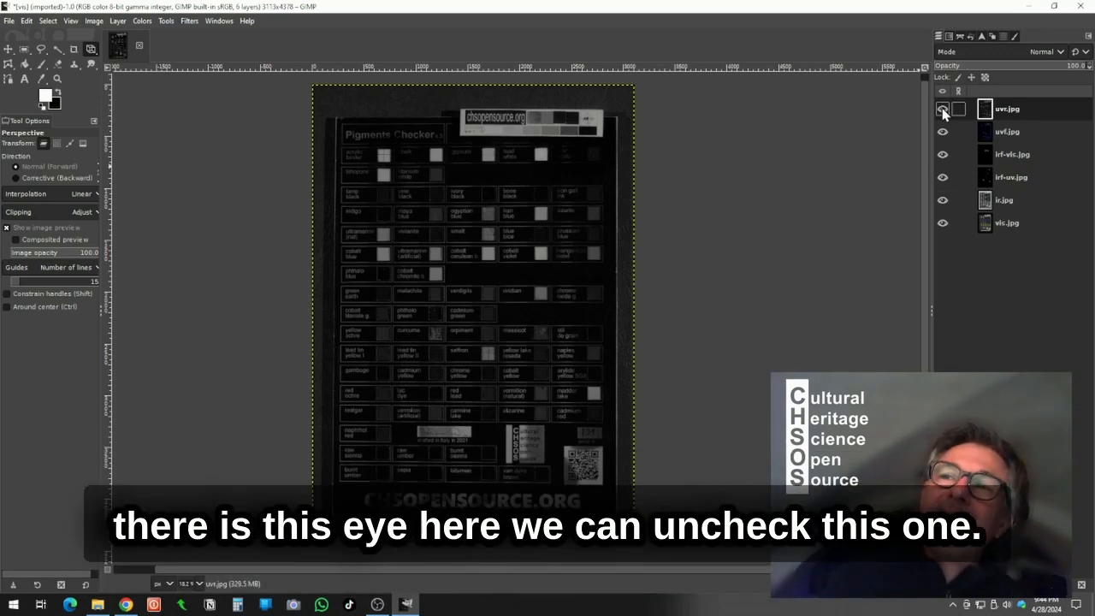
# - Hide every layer except vis.jpg and select the vis.jpg layer
pyautogui.click(943, 110)
pyautogui.click(943, 132)
pyautogui.click(943, 155)
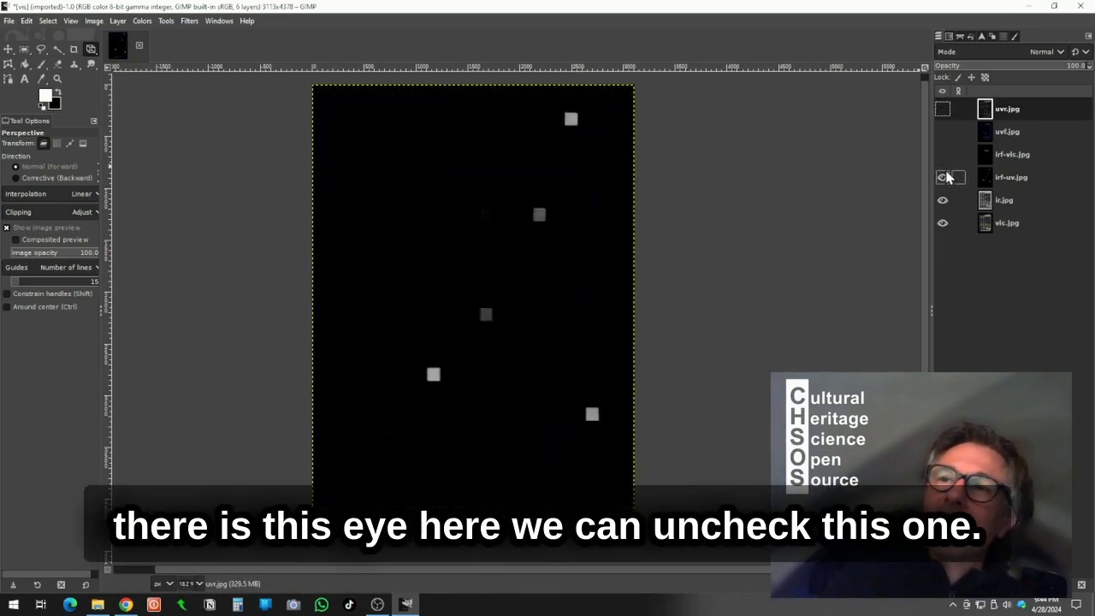
pyautogui.click(943, 177)
pyautogui.click(942, 200)
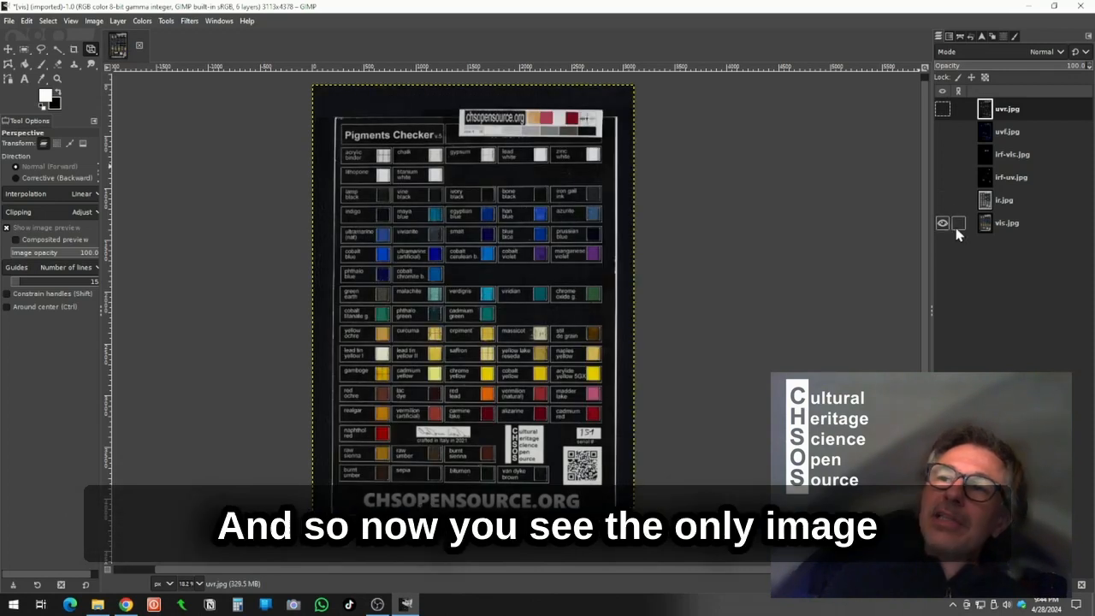
pyautogui.click(989, 226)
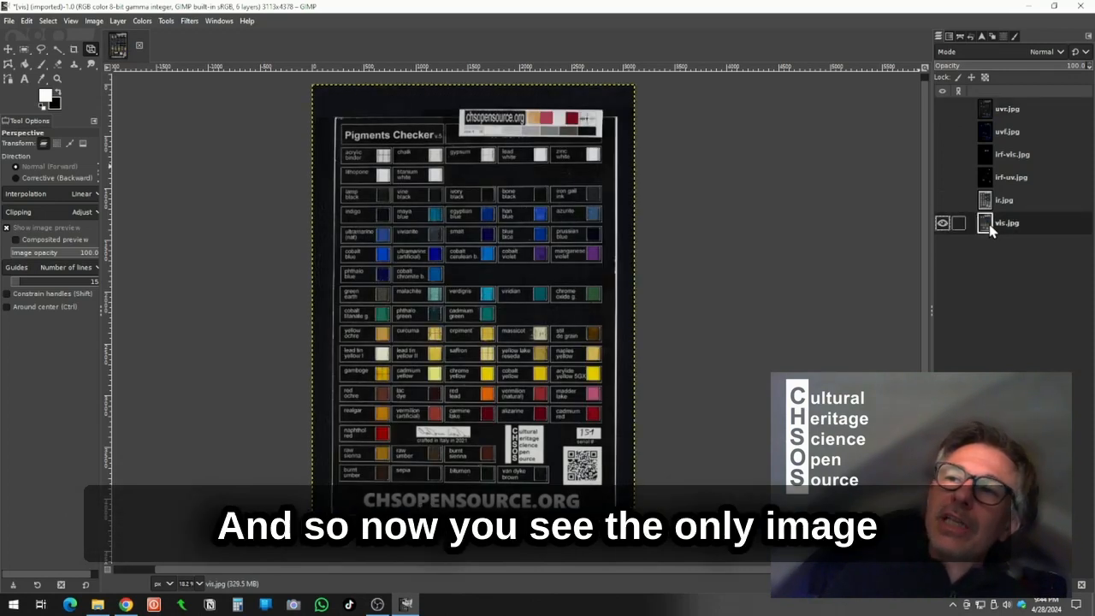
pyautogui.click(943, 224)
pyautogui.click(942, 224)
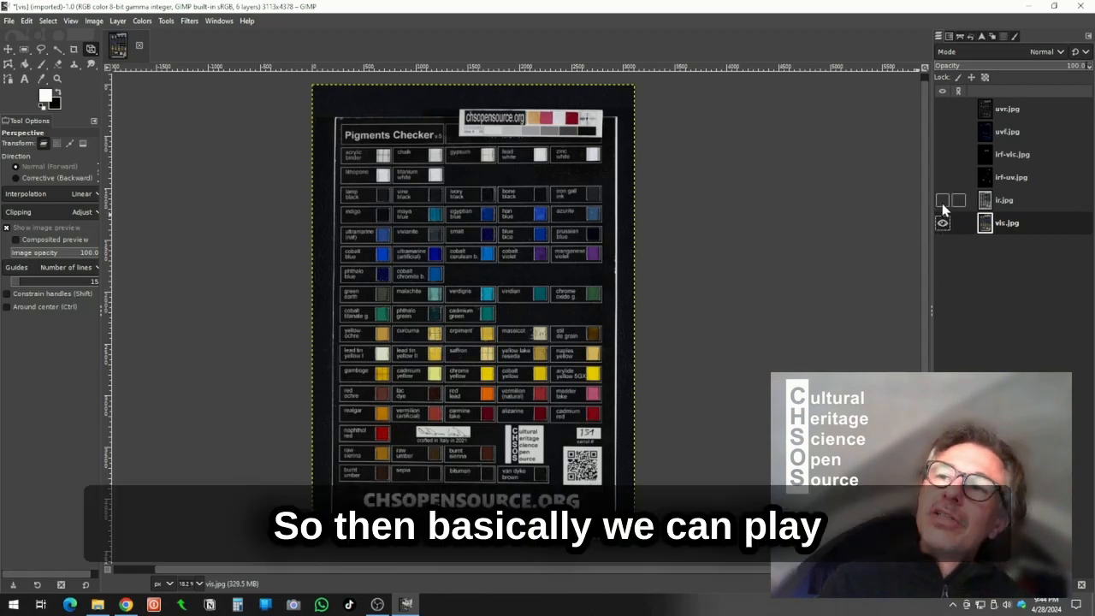
# - Move the uvf.jpg layer down so it sits directly above vis.jpg
pyautogui.click(1009, 109)
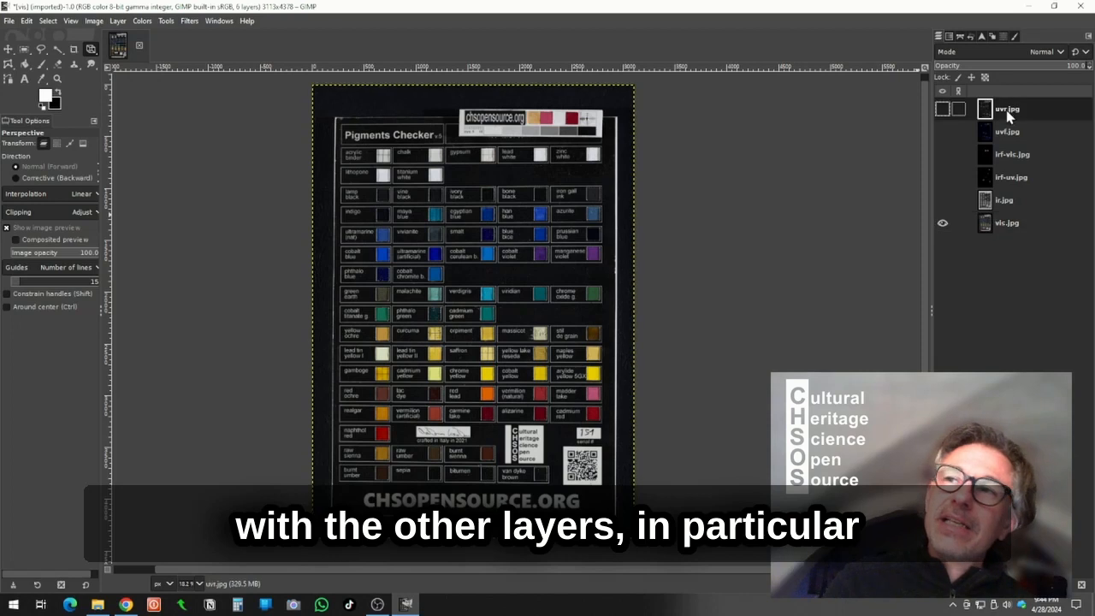
pyautogui.click(1008, 134)
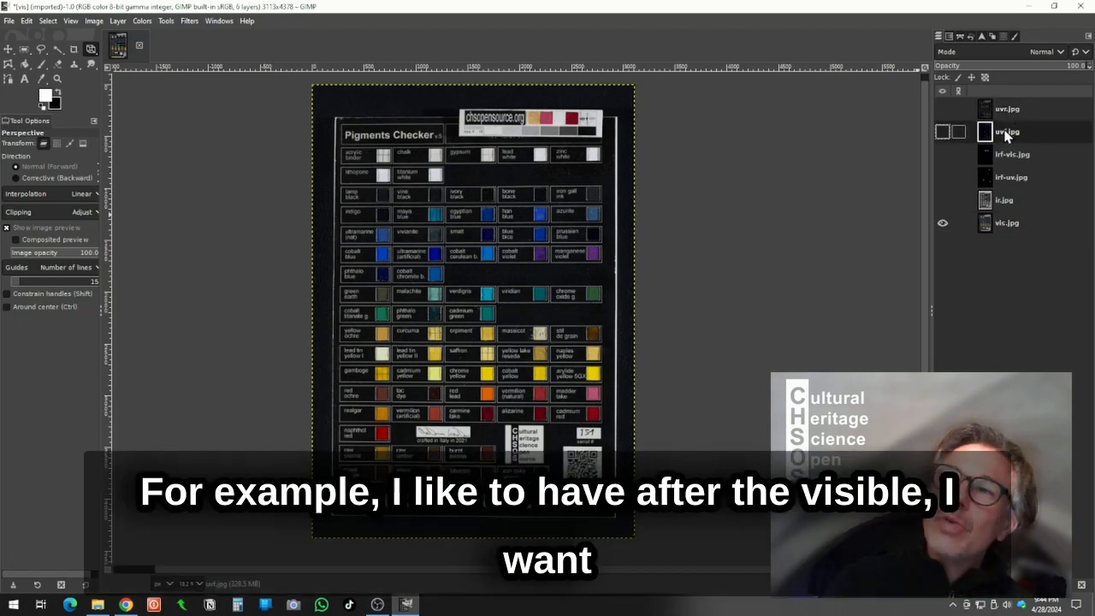
pyautogui.moveTo(1007, 135); pyautogui.dragTo(978, 213)
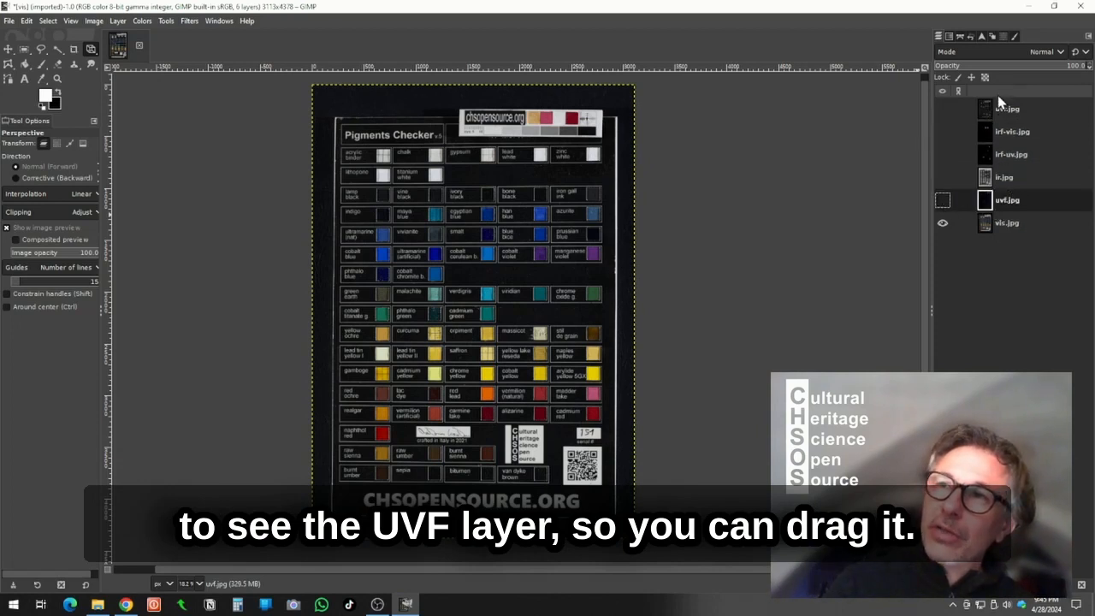
# - Turn on visibility of the uvf.jpg layer to view it over the visible image
pyautogui.click(942, 200)
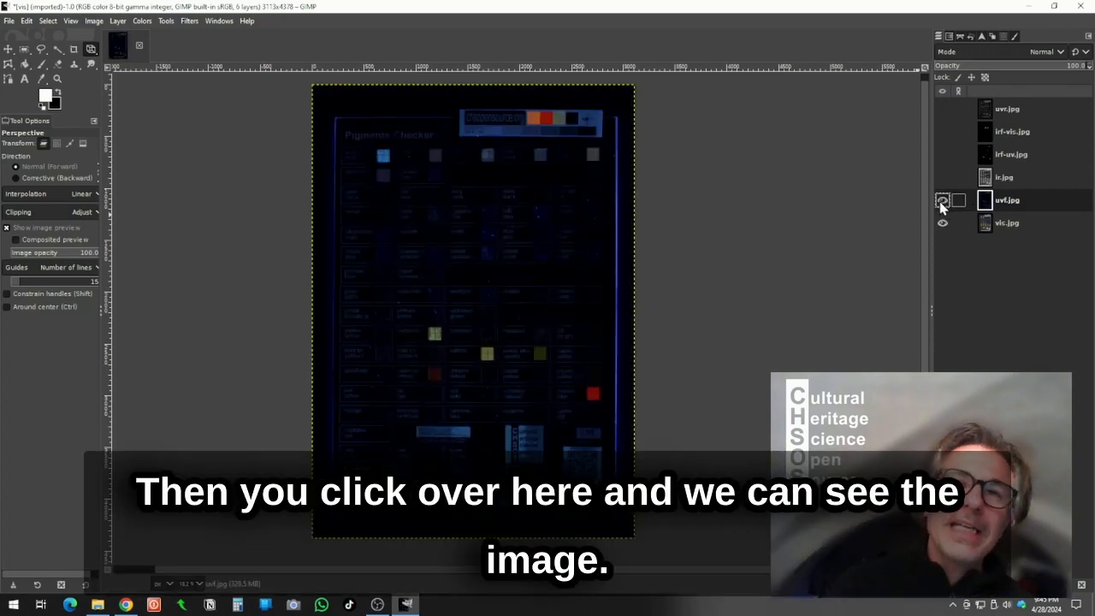
pyautogui.click(941, 201)
pyautogui.click(941, 201)
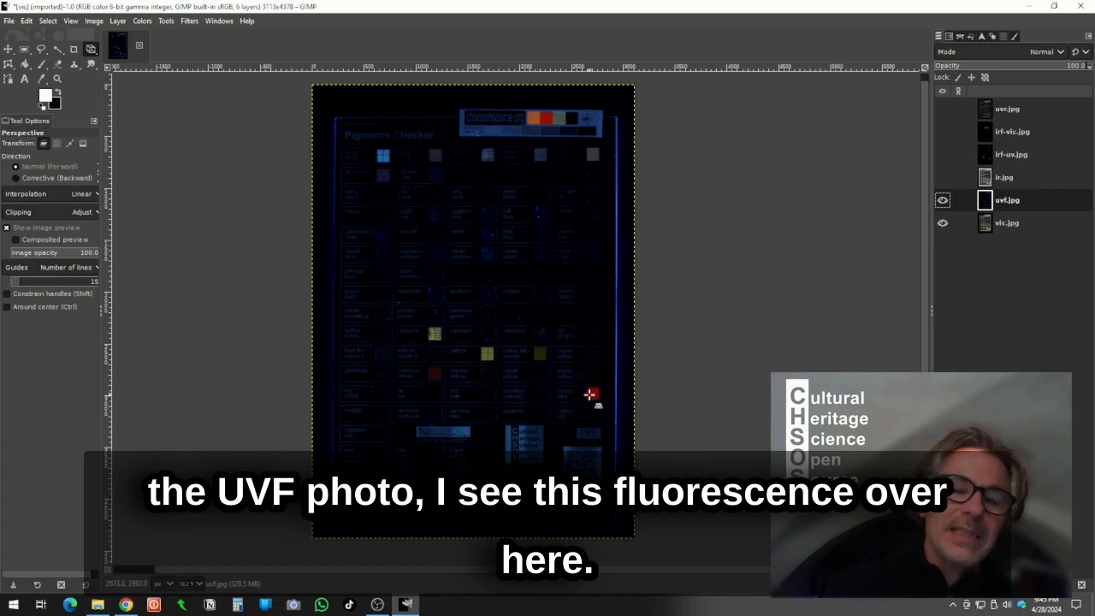
# - Zoom into the chart's lower right area and toggle the uvf.jpg layer on and off to compare it with the visible image
pyautogui.hscroll(-1, 590, 394)
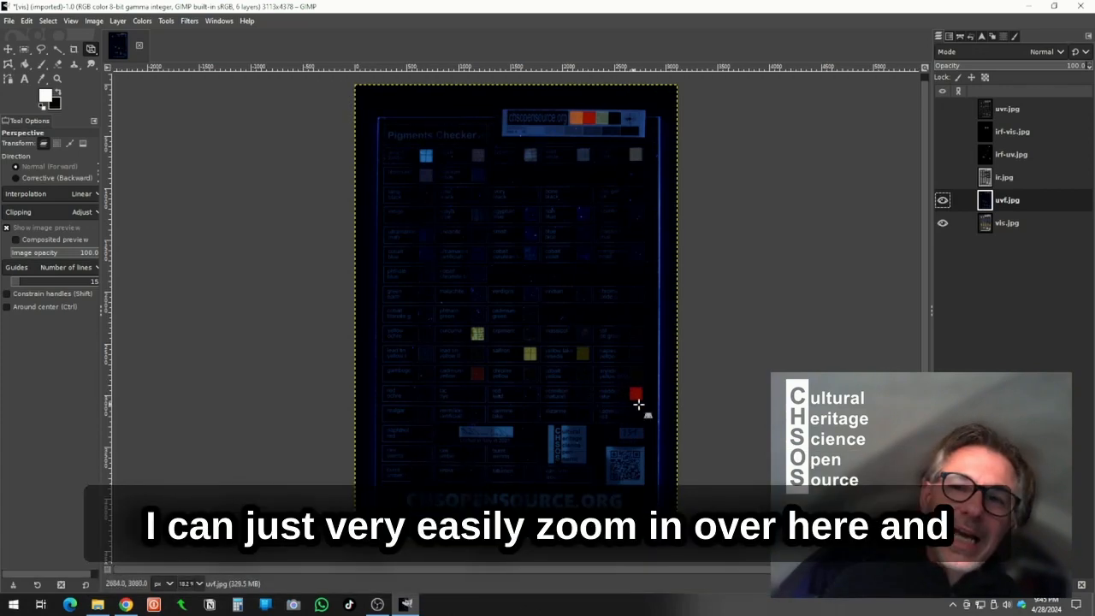
pyautogui.scroll(4, 662, 394)
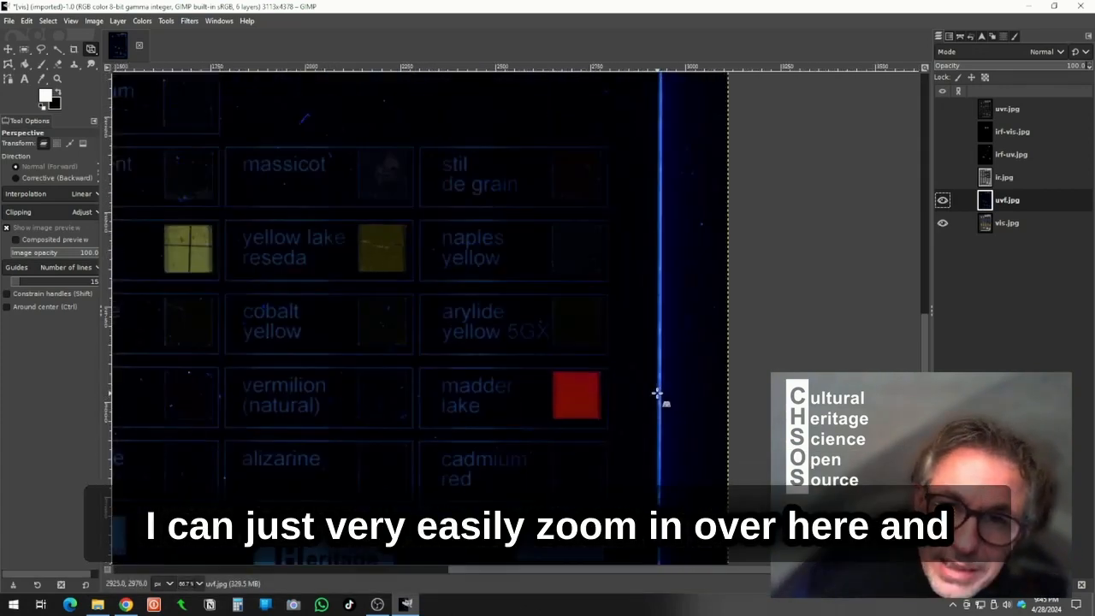
pyautogui.click(943, 202)
pyautogui.click(943, 204)
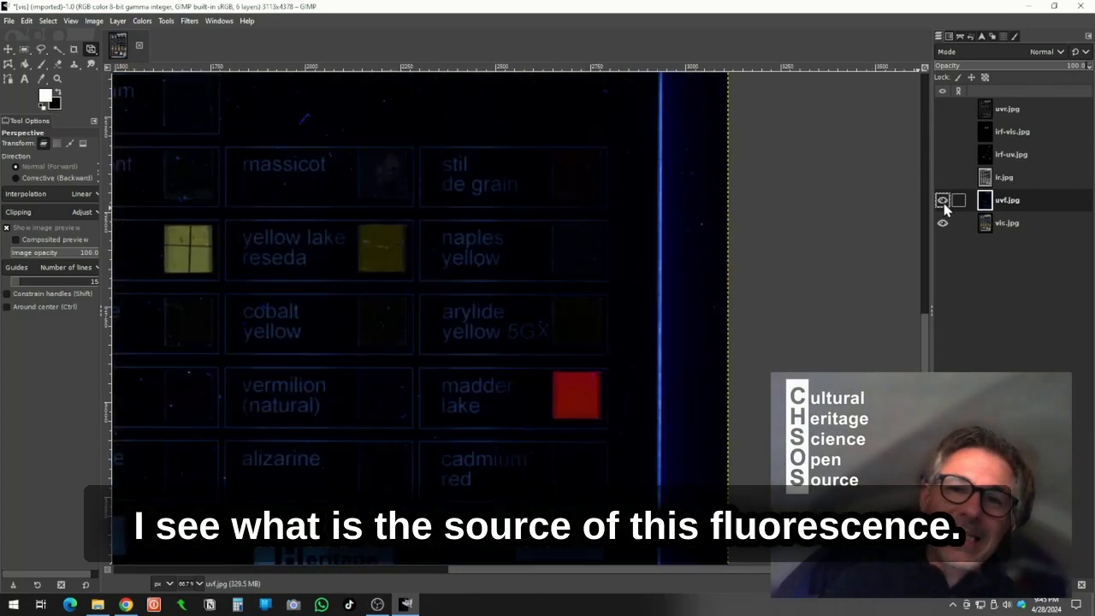
pyautogui.click(945, 208)
pyautogui.click(945, 208)
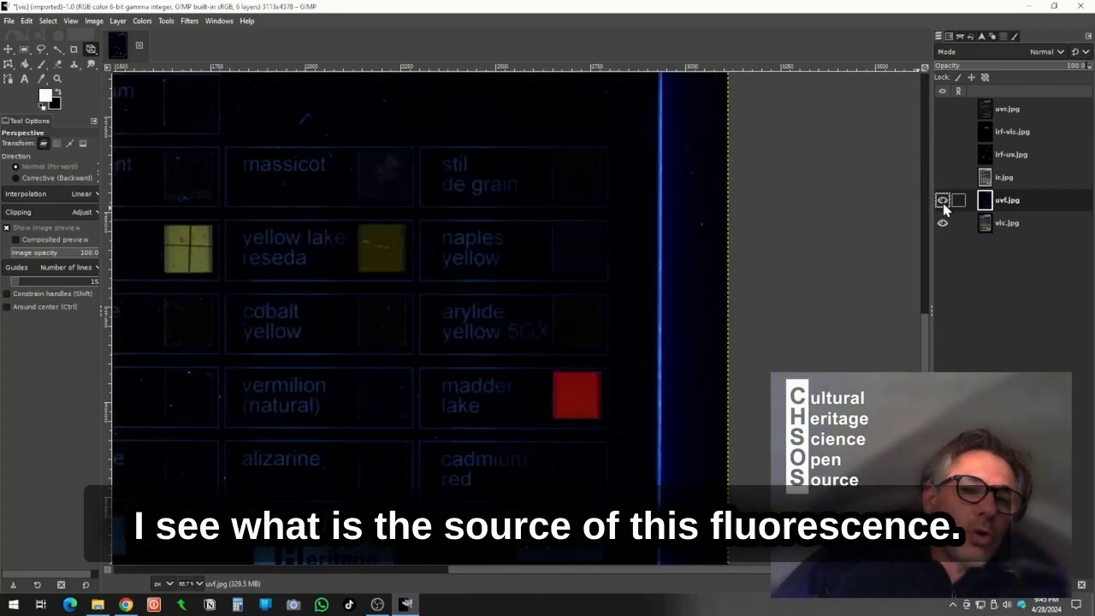
pyautogui.click(943, 202)
pyautogui.click(943, 203)
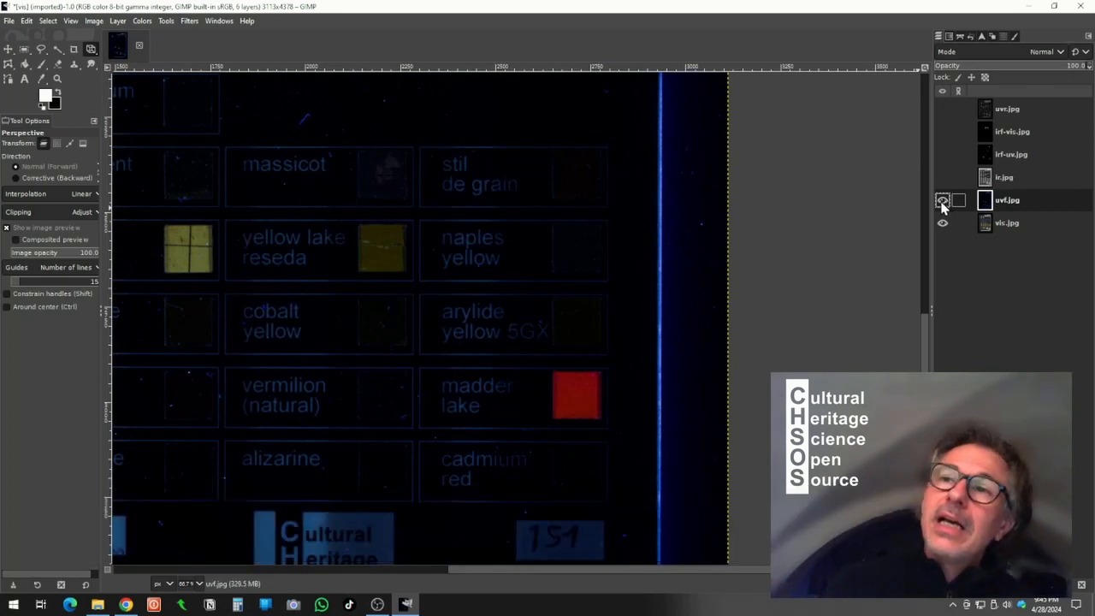
pyautogui.click(943, 202)
# - Show the ir.jpg layer and toggle it on and off to compare infrared with the visible image
pyautogui.click(943, 178)
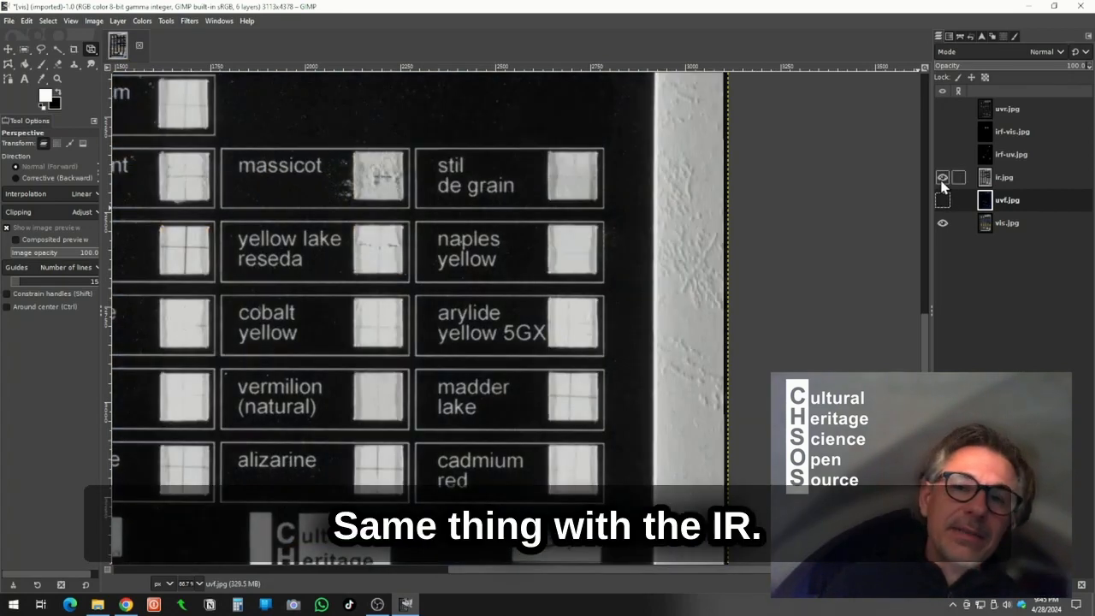
pyautogui.scroll(2, 577, 401)
pyautogui.scroll(-2, 577, 401)
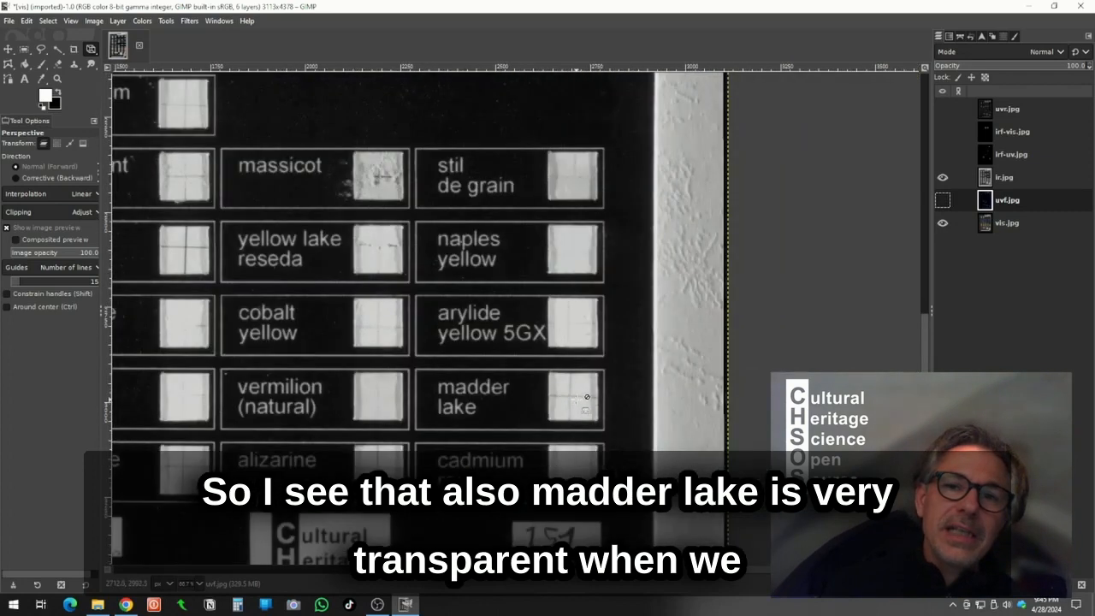
pyautogui.click(945, 178)
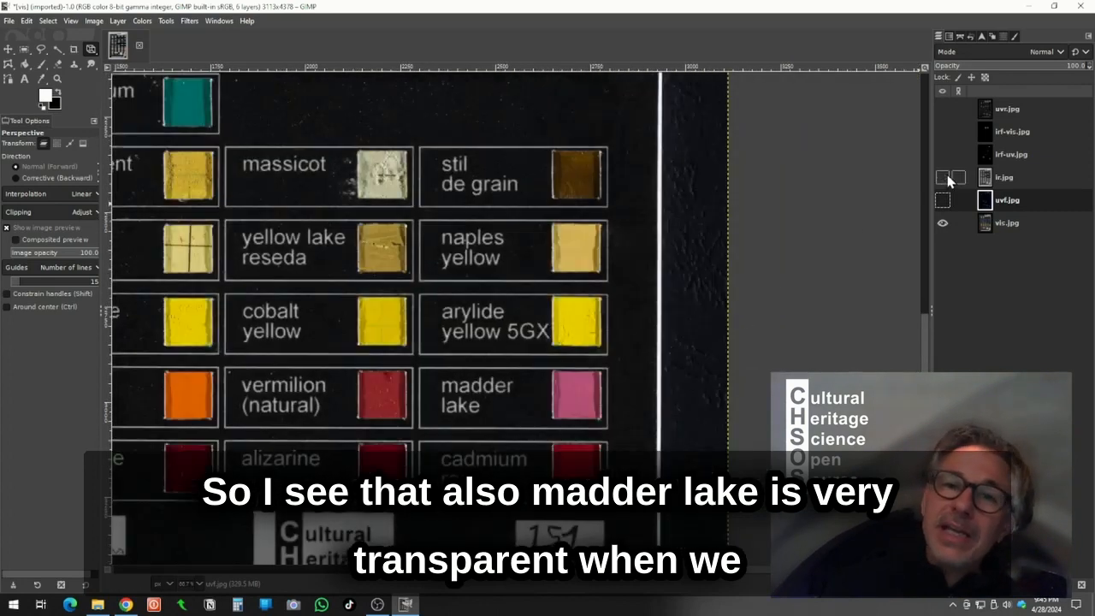
pyautogui.click(944, 178)
pyautogui.click(944, 178)
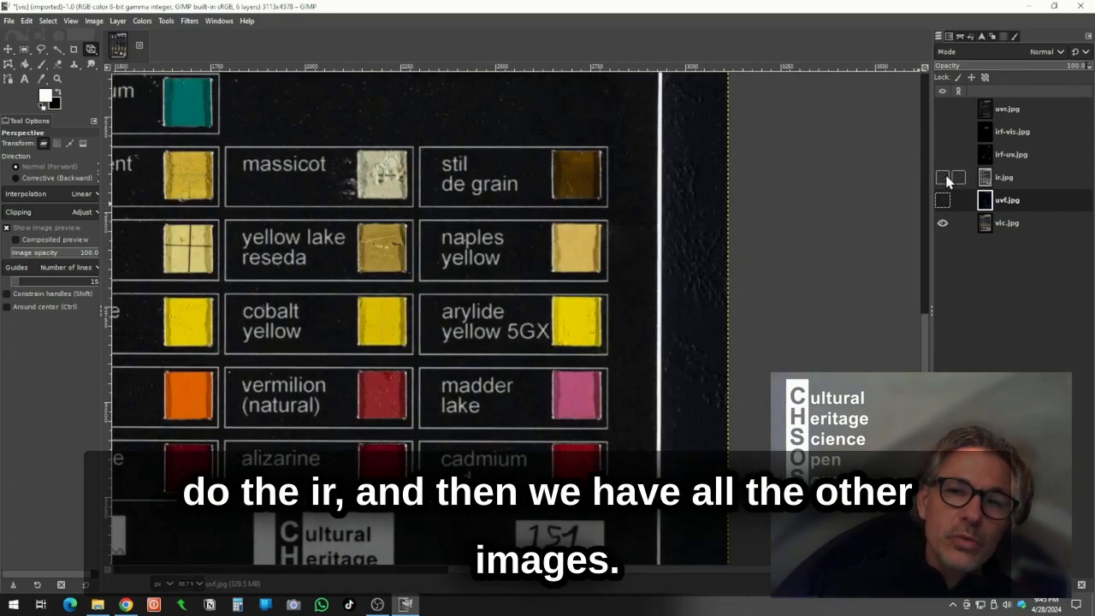
pyautogui.click(944, 178)
pyautogui.click(944, 180)
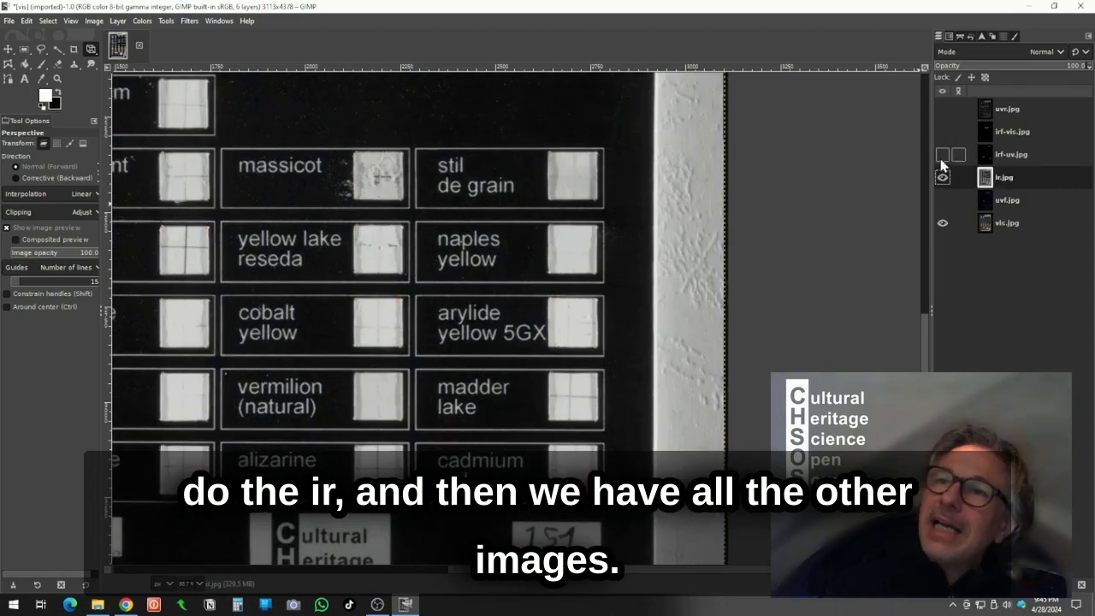
# - Toggle the irf-uv.jpg and uvr.jpg layers on and off to compare them, leaving only vis.jpg visible
pyautogui.click(943, 155)
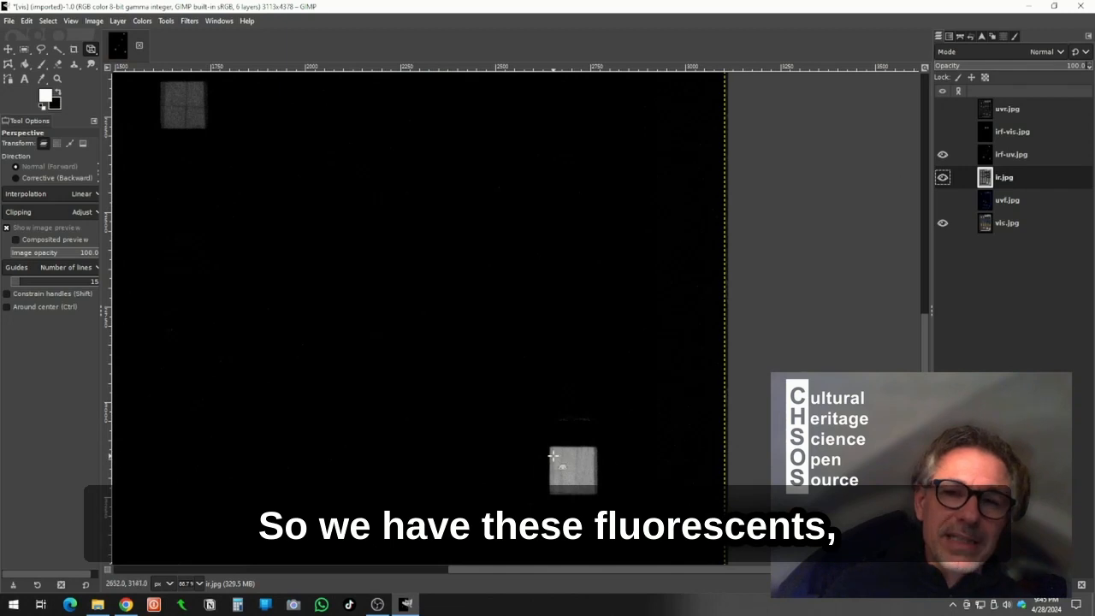
pyautogui.click(1020, 155)
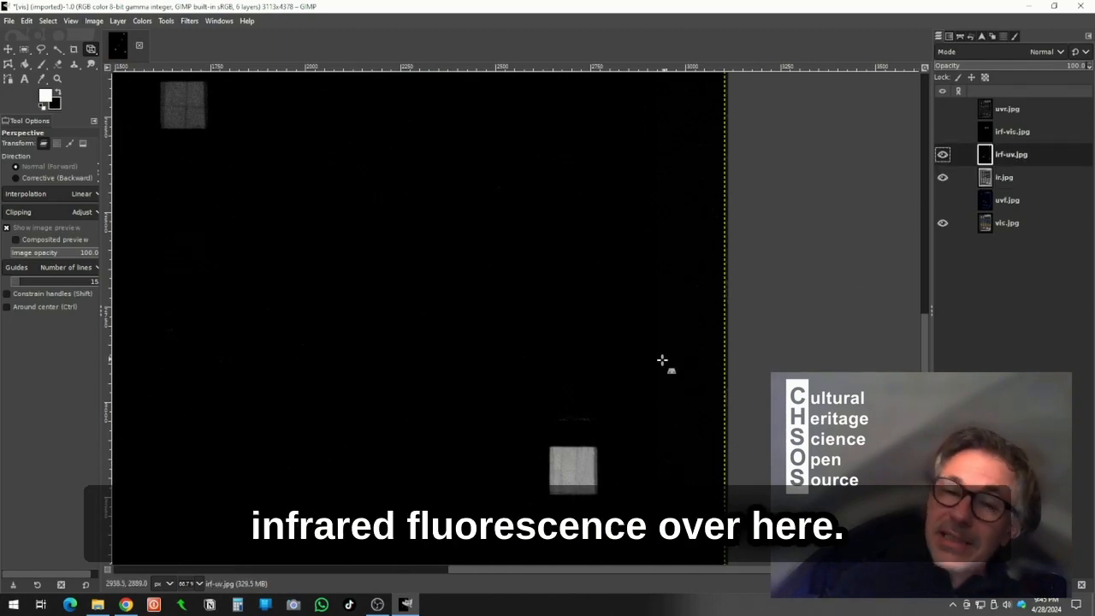
pyautogui.click(942, 156)
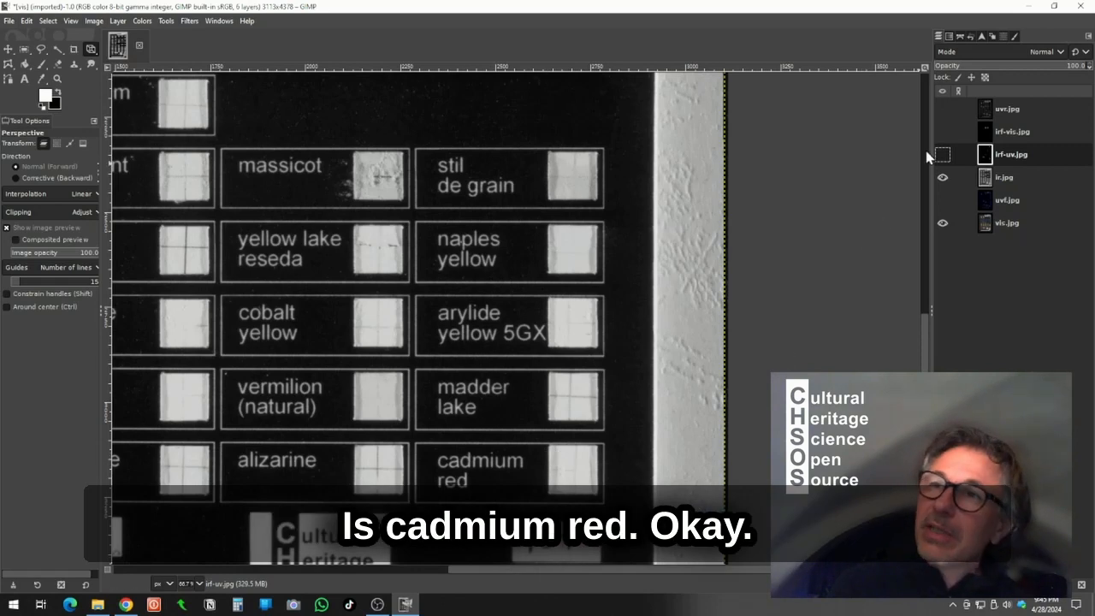
pyautogui.click(942, 109)
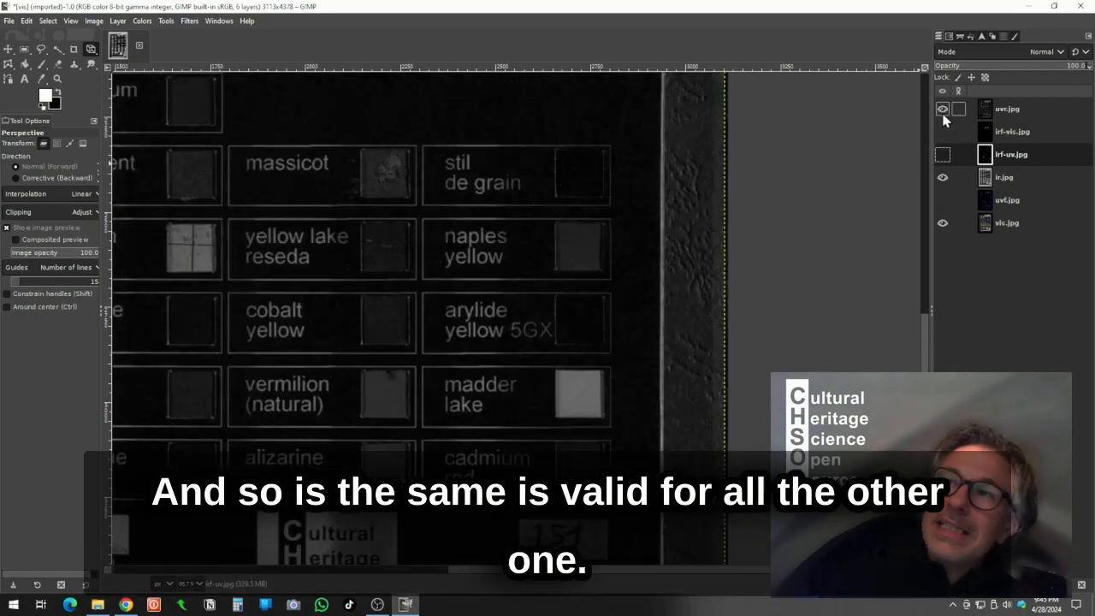
pyautogui.scroll(10, 603, 401)
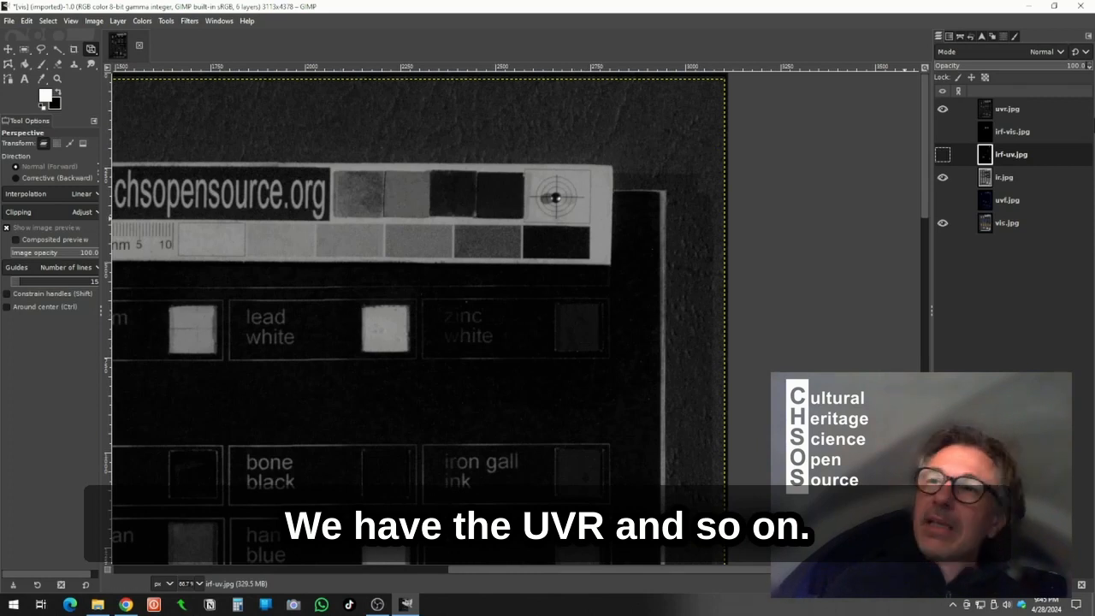
pyautogui.click(942, 178)
pyautogui.click(943, 110)
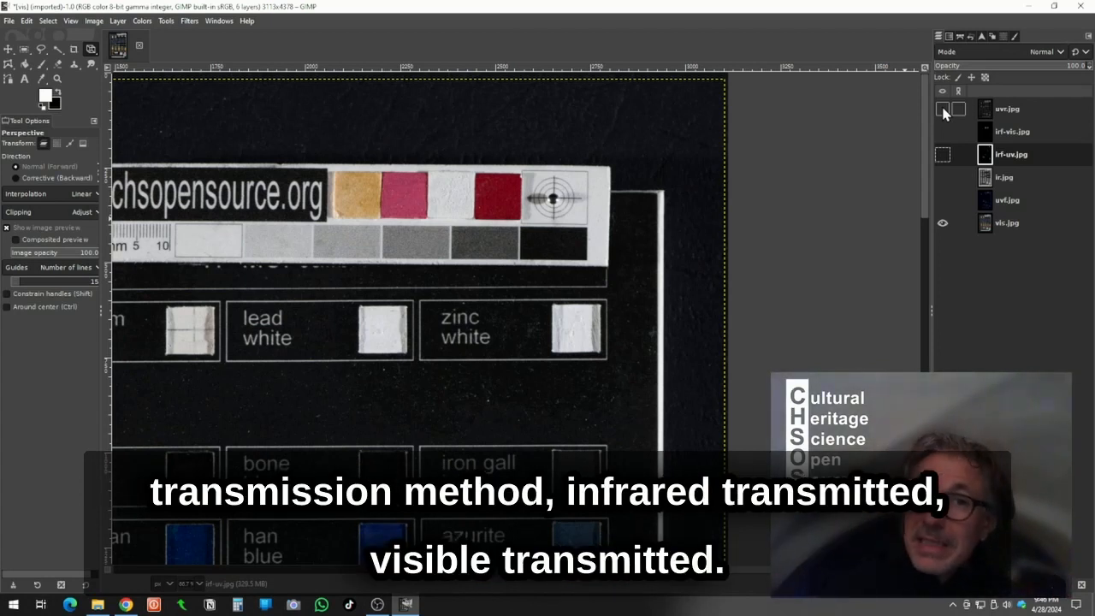
# - Save the layered image as TP XR IRR.xcf on the Desktop
pyautogui.scroll(-3, 313, 376)
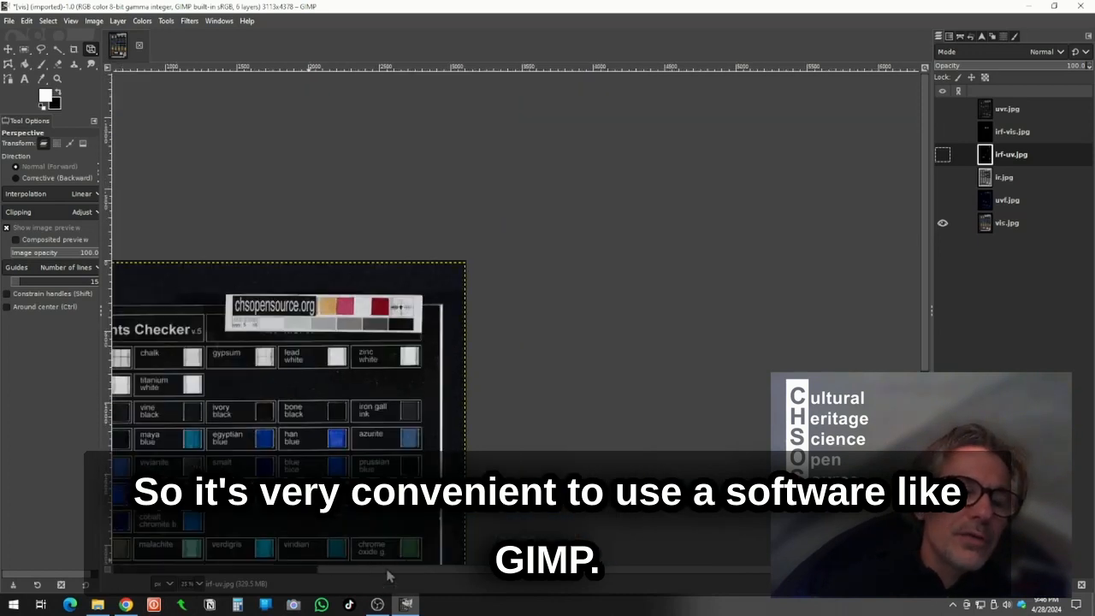
pyautogui.moveTo(388, 570); pyautogui.dragTo(275, 573)
pyautogui.scroll(-5, 421, 454)
pyautogui.scroll(-3, 416, 417)
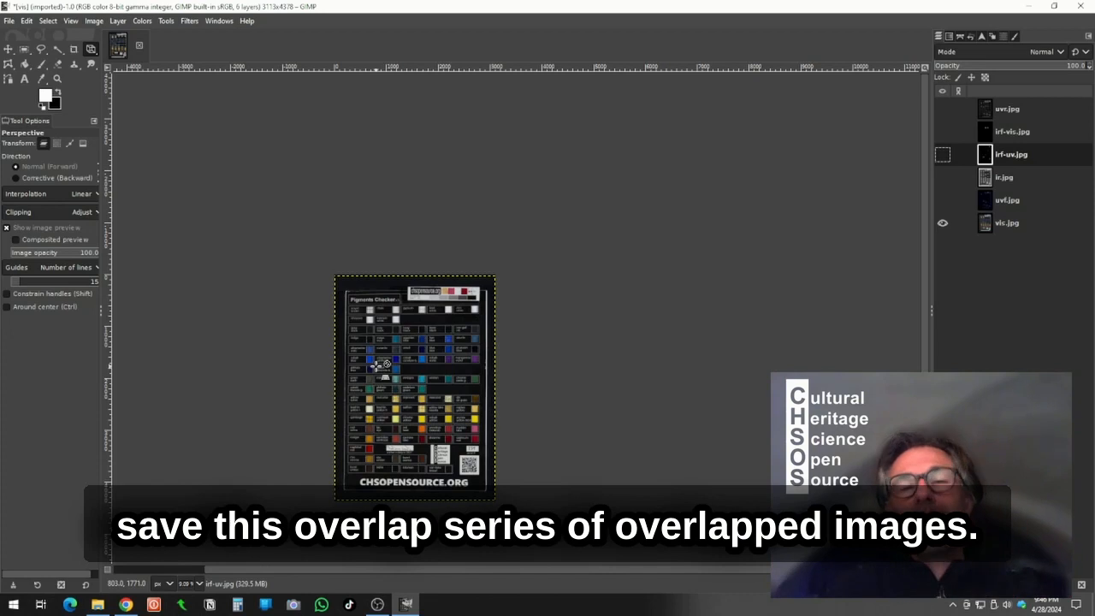
pyautogui.click(8, 21)
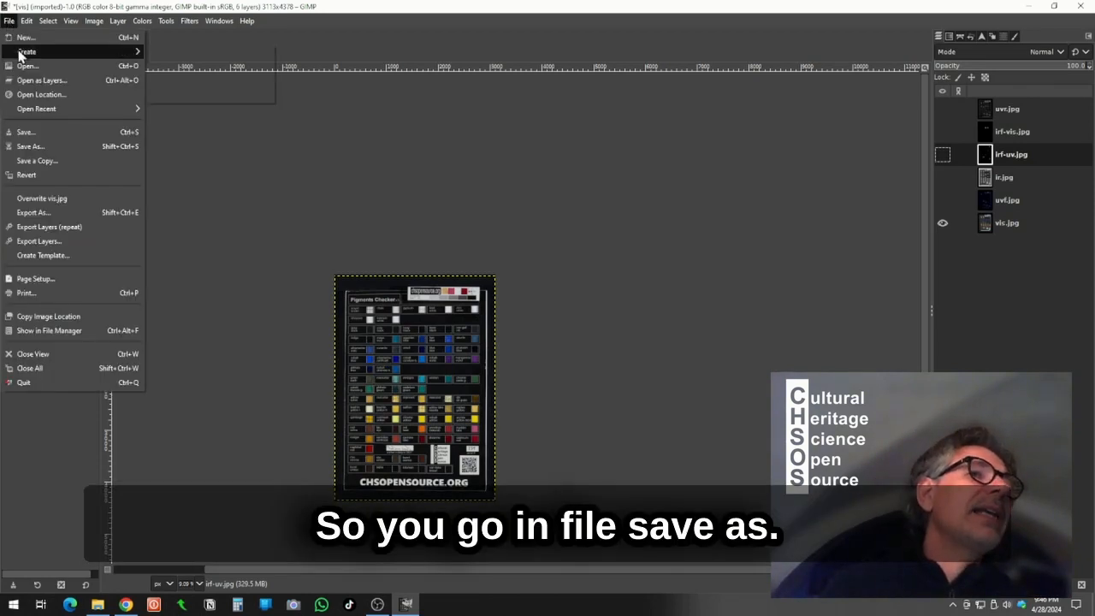
pyautogui.click(36, 149)
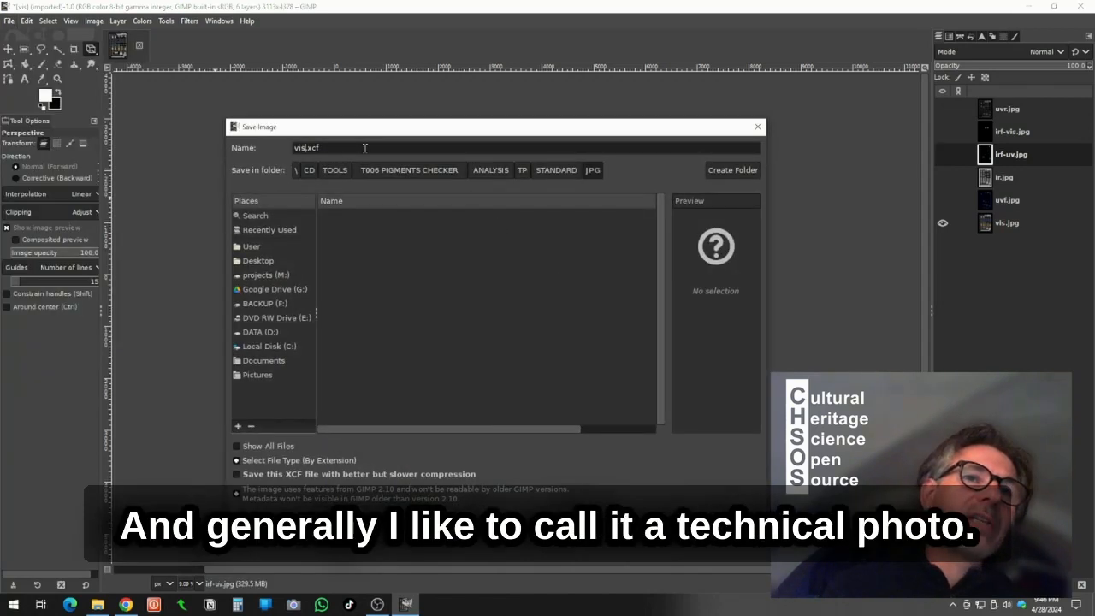
pyautogui.write('T')
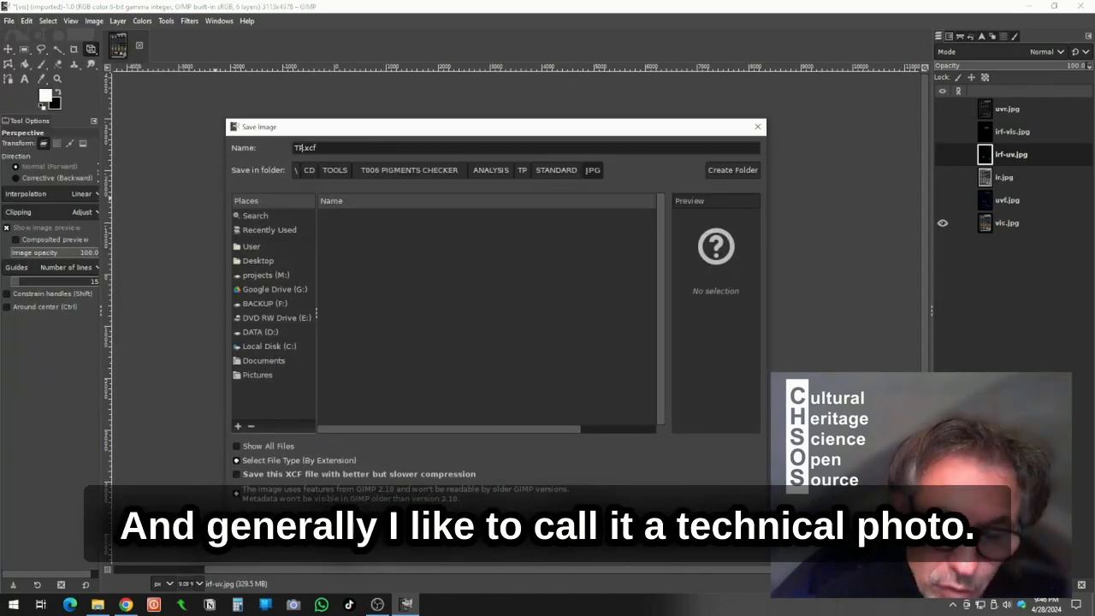
pyautogui.write('P XR IRR')
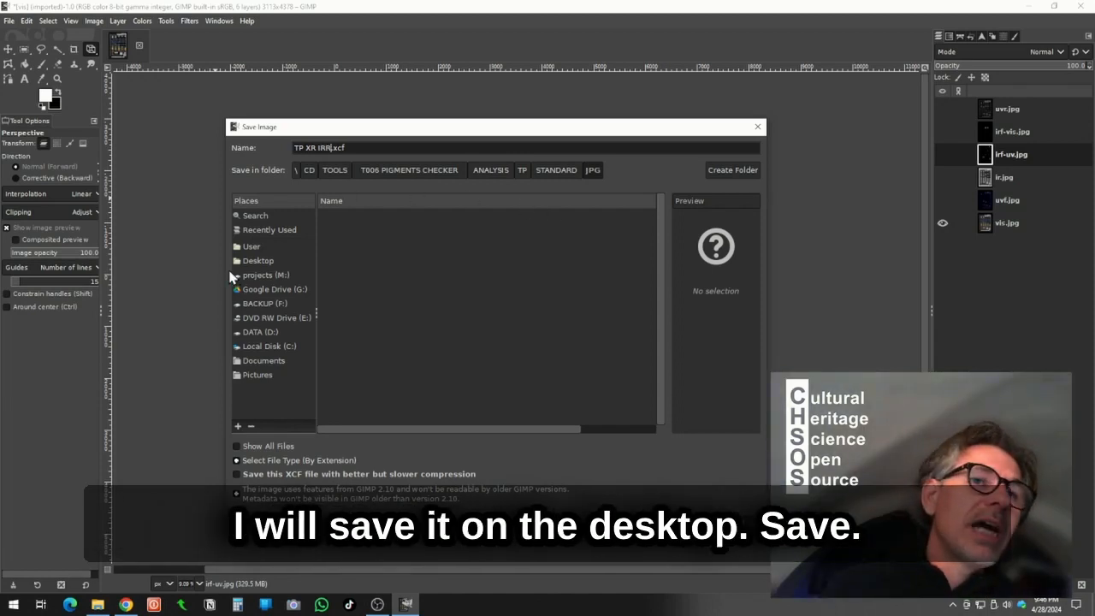
pyautogui.click(257, 262)
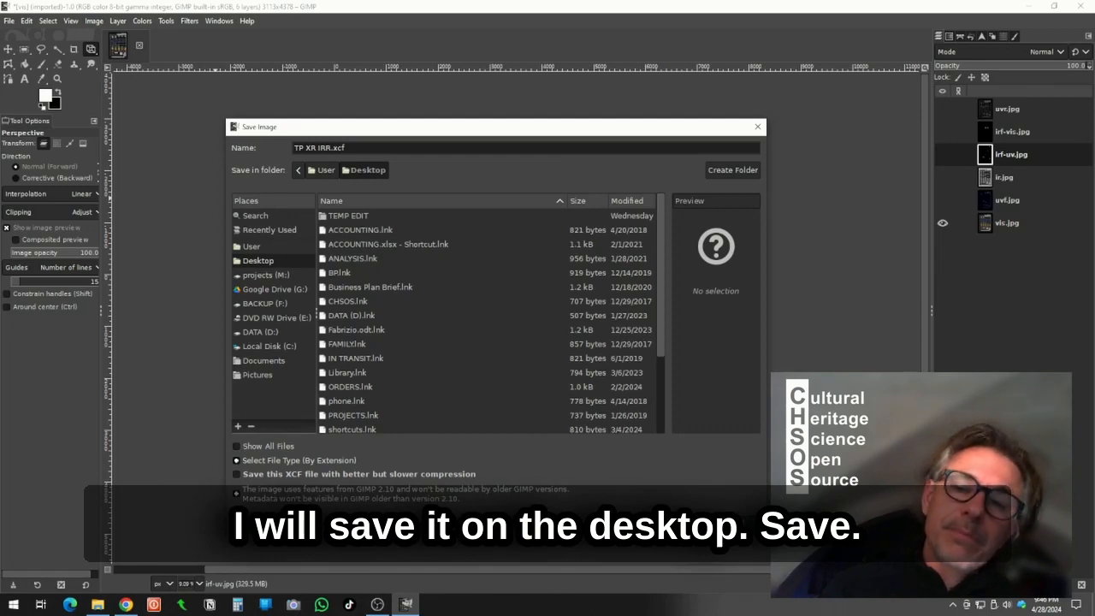
pyautogui.press('Return')
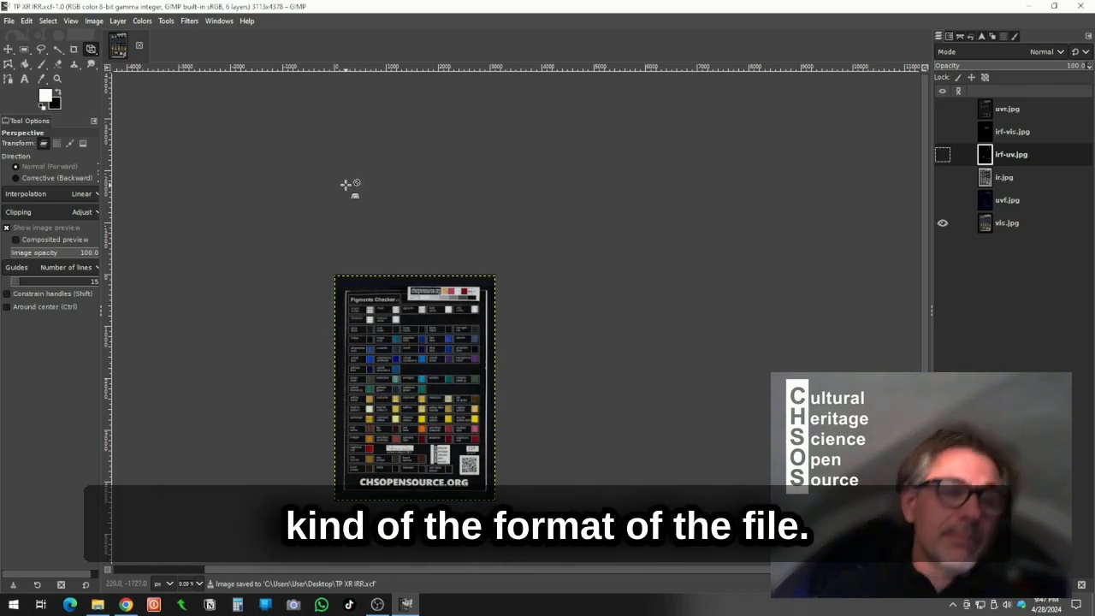
# - Quit GIMP and reopen the saved TP XR IRR.xcf file from the Desktop
pyautogui.click(140, 44)
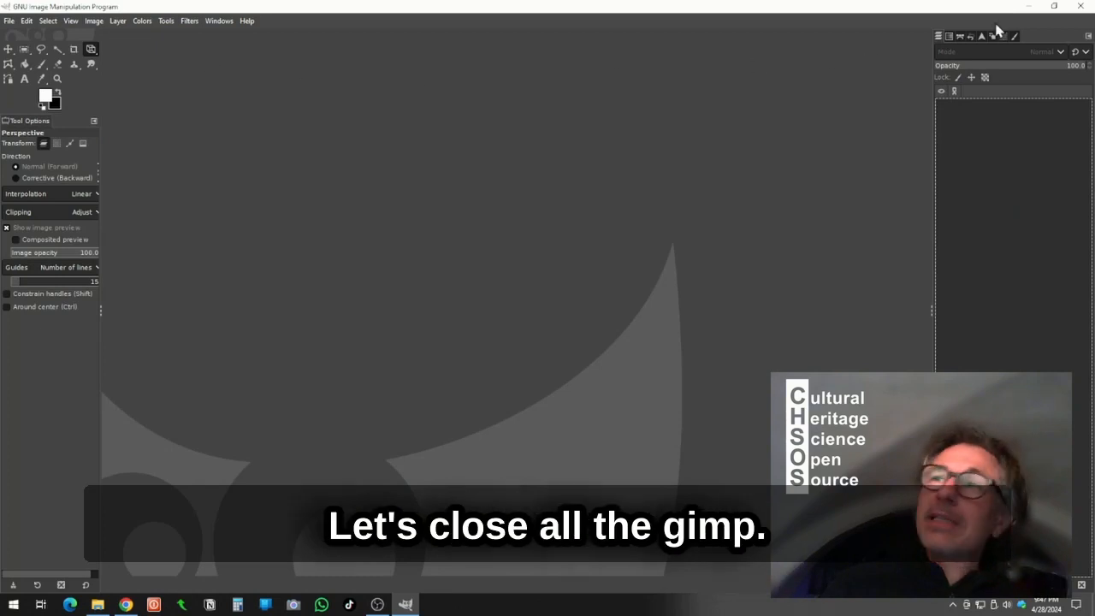
pyautogui.click(1080, 7)
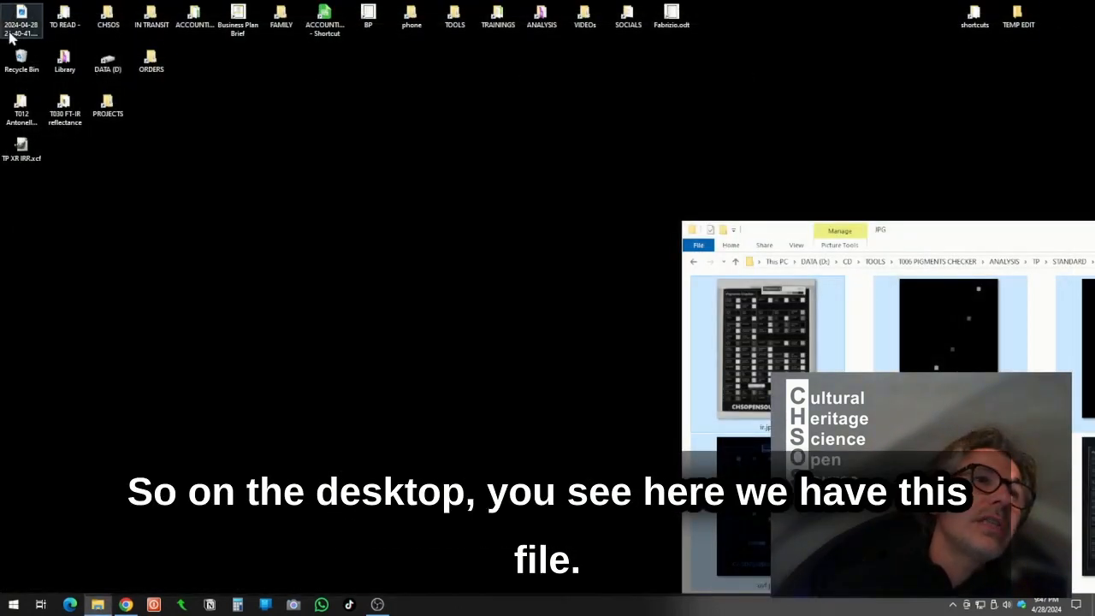
pyautogui.moveTo(19, 163); pyautogui.dragTo(422, 258)
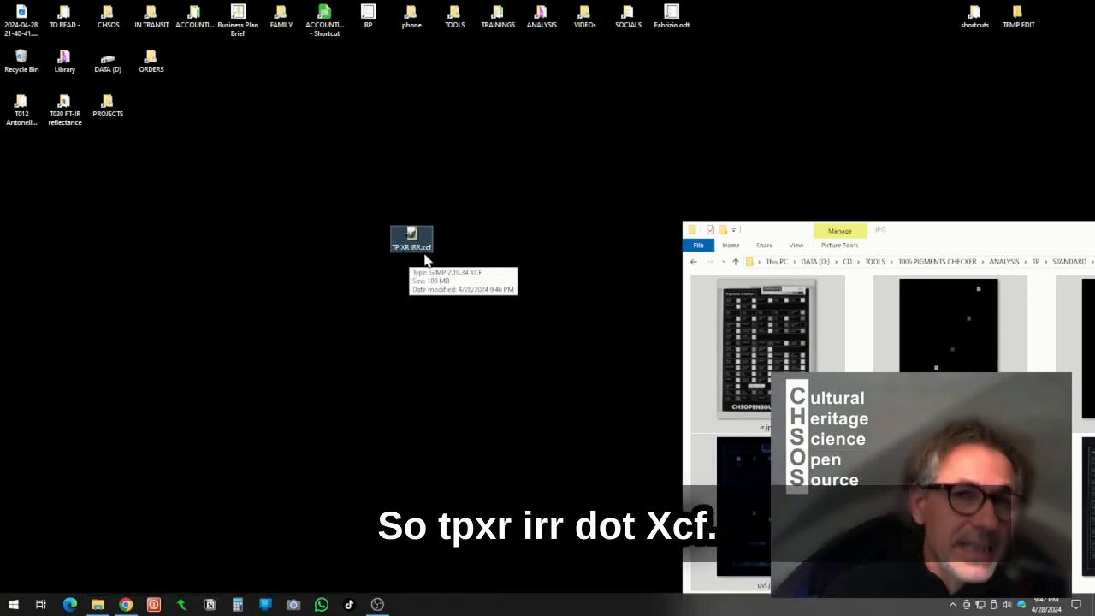
pyautogui.click(428, 305)
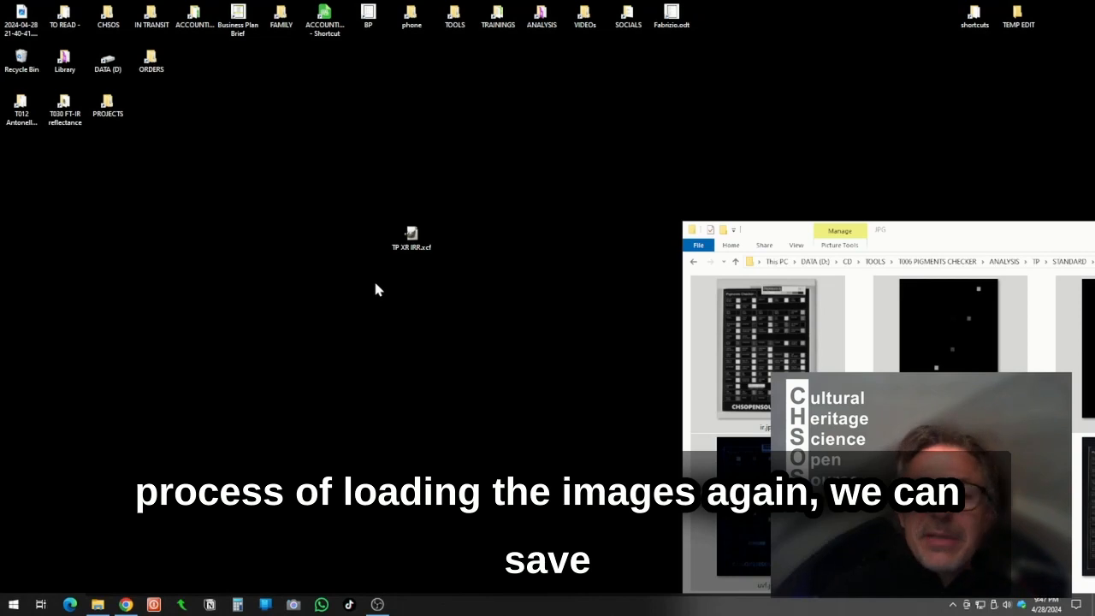
pyautogui.doubleClick(412, 238)
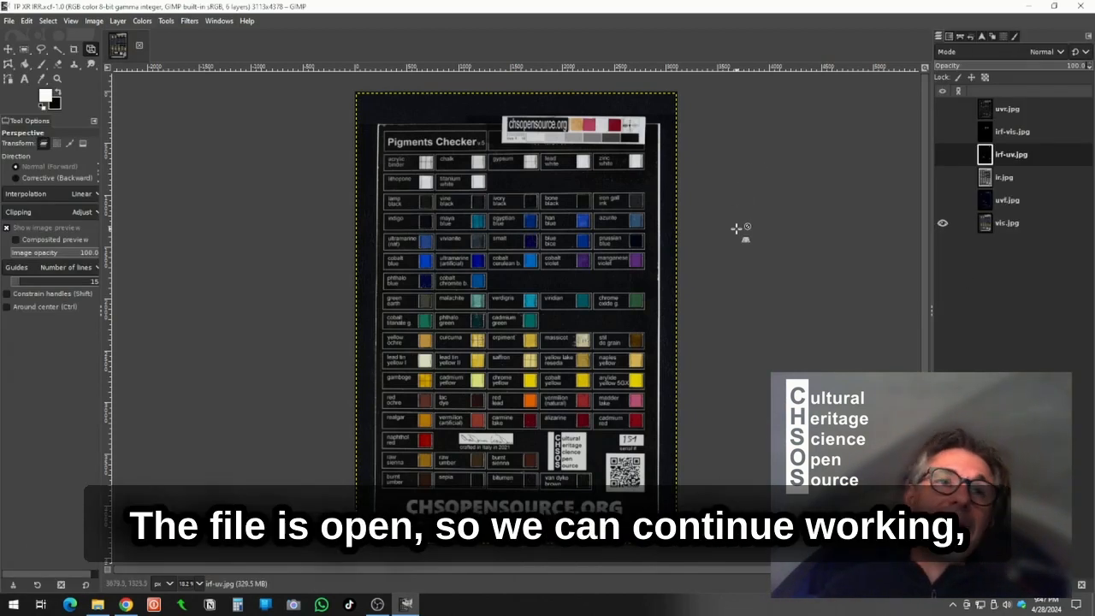
# - Make all six image layers visible again in the reopened file
pyautogui.click(945, 203)
pyautogui.click(943, 177)
pyautogui.scroll(5, 505, 304)
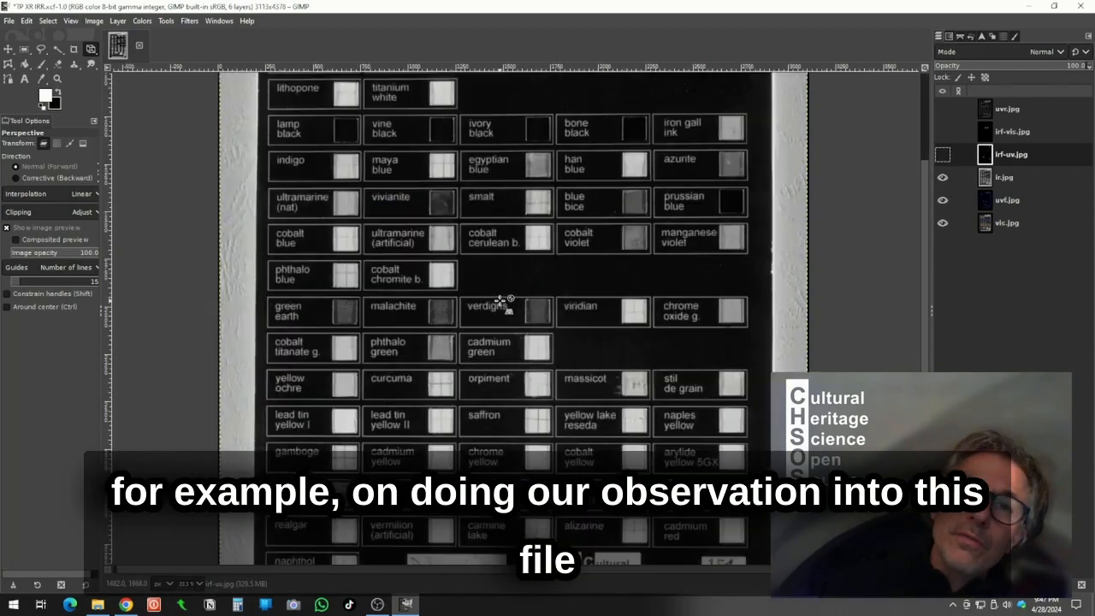
pyautogui.scroll(2, 505, 304)
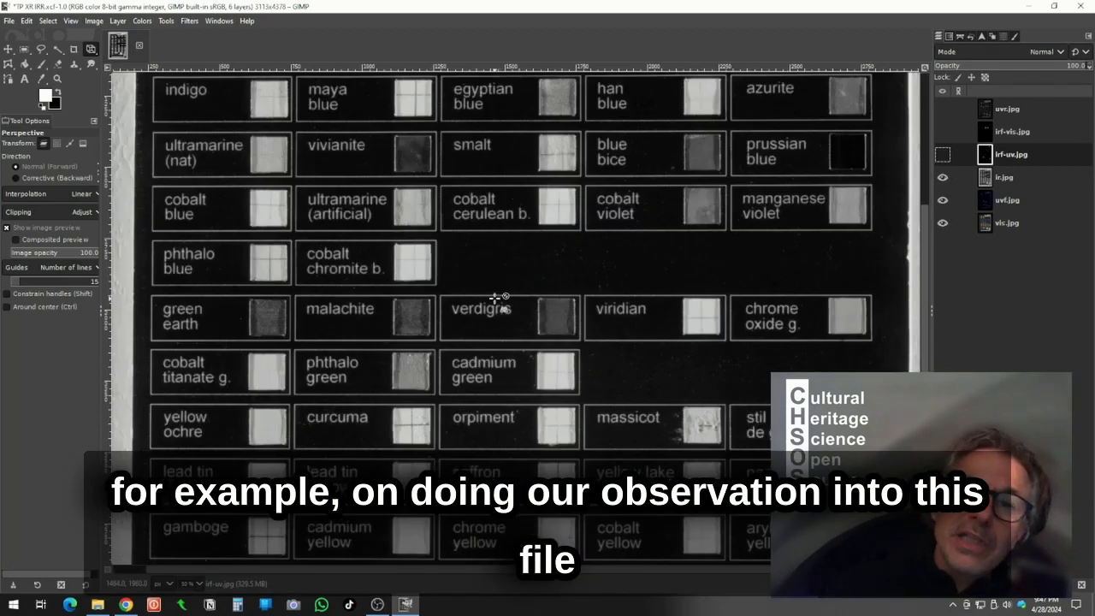
pyautogui.click(942, 154)
pyautogui.click(942, 131)
pyautogui.click(942, 109)
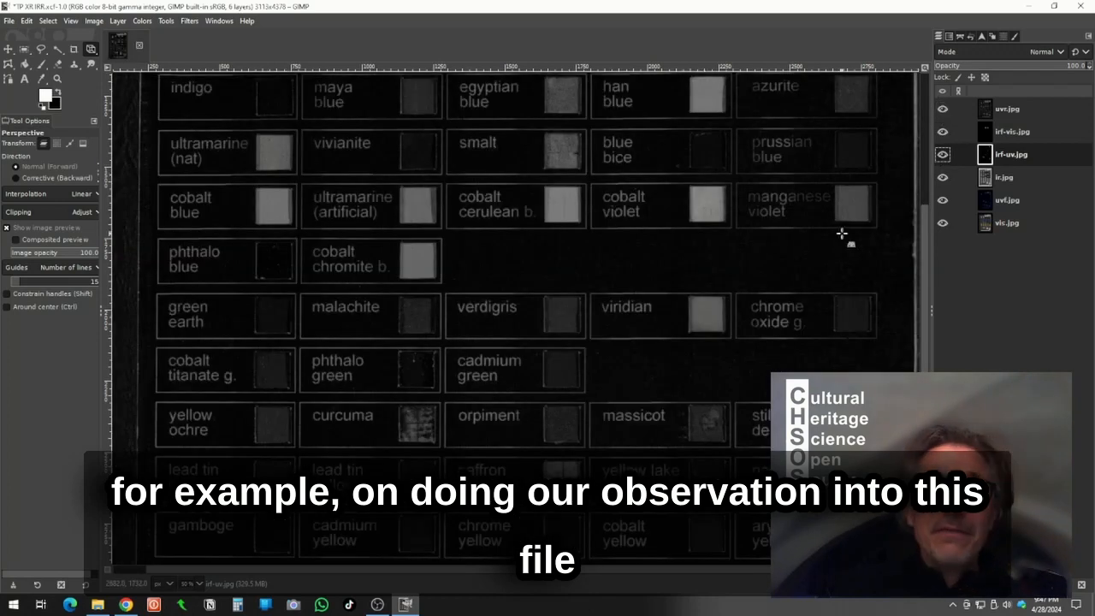
pyautogui.scroll(-4, 548, 355)
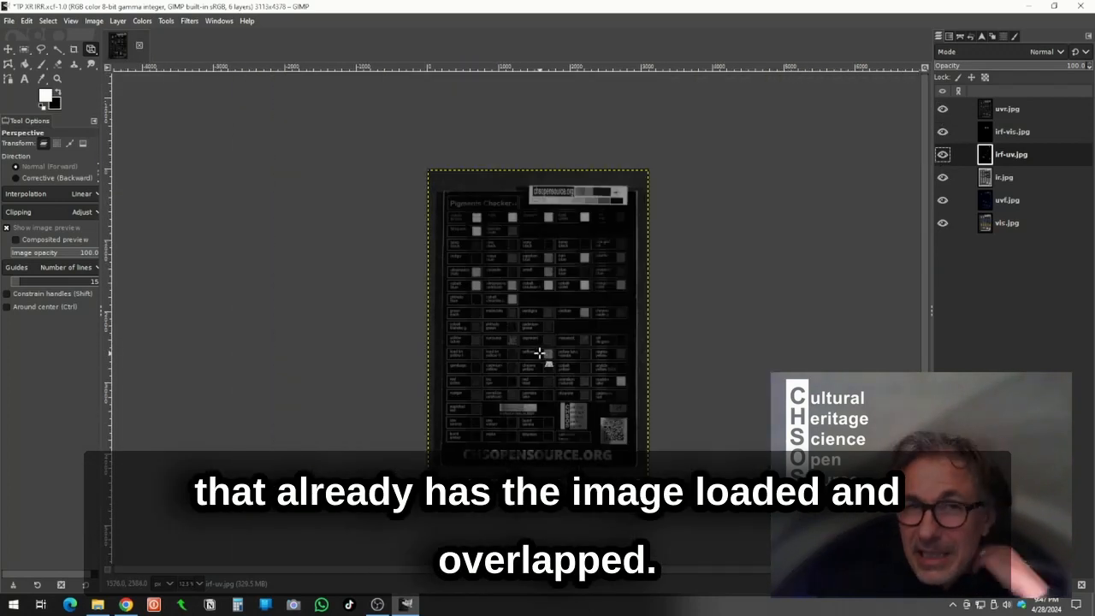